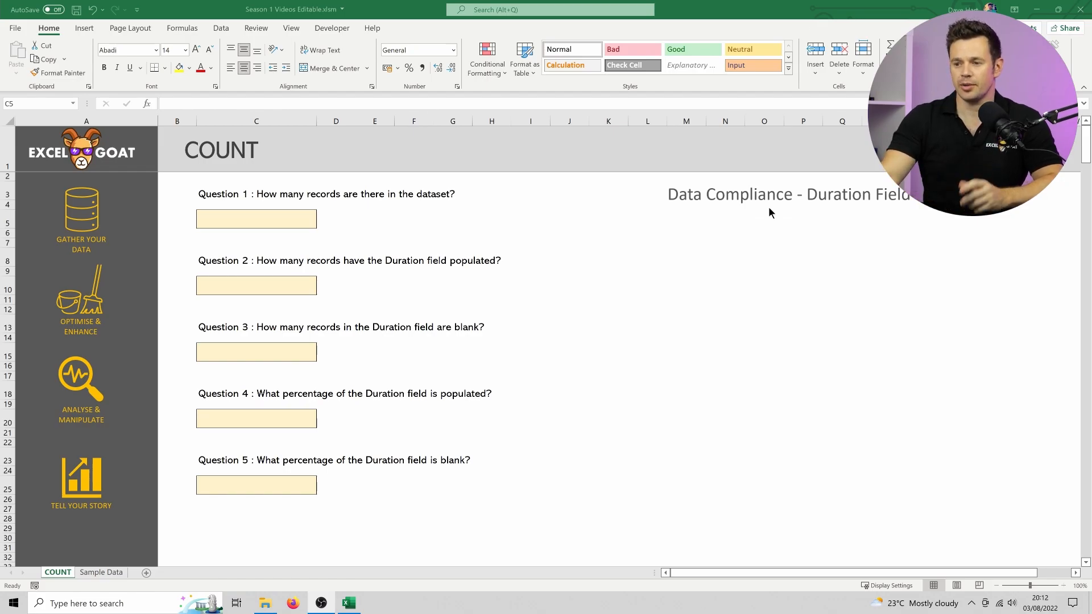
# On the Sample Data sheet, enter a COUNT formula in L1 over the Release year cells L4:L20
pyautogui.click(115, 573)
pyautogui.click(113, 573)
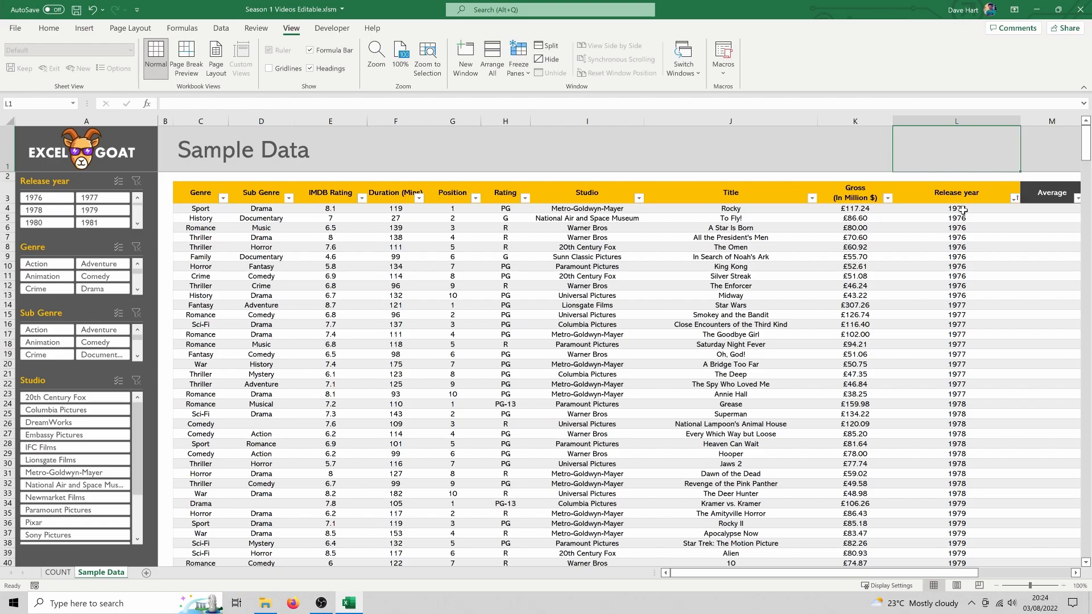
pyautogui.write('=count(')
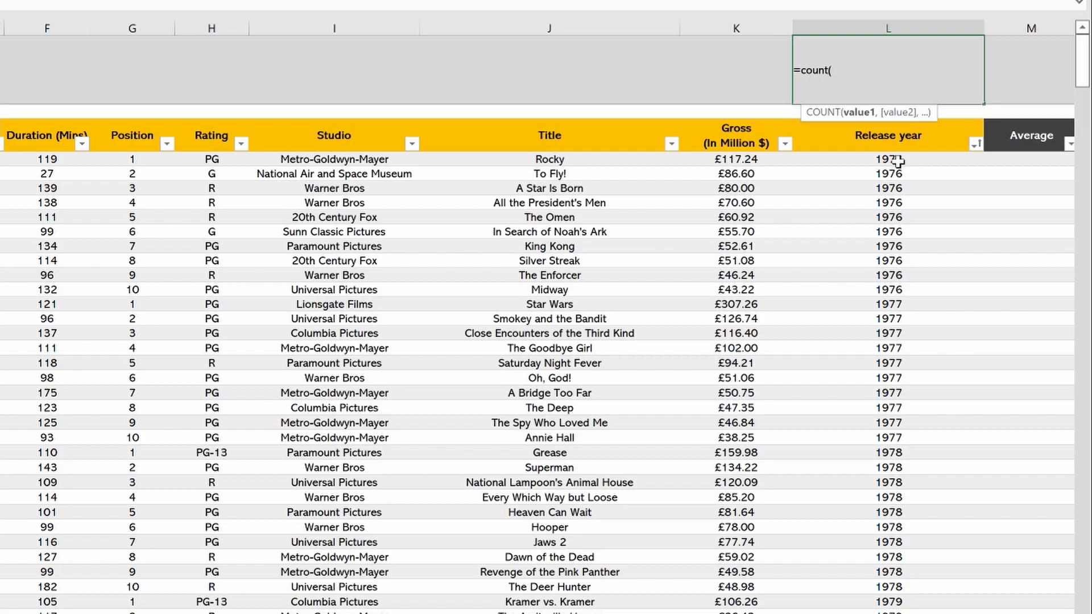
pyautogui.moveTo(898, 163); pyautogui.dragTo(884, 392)
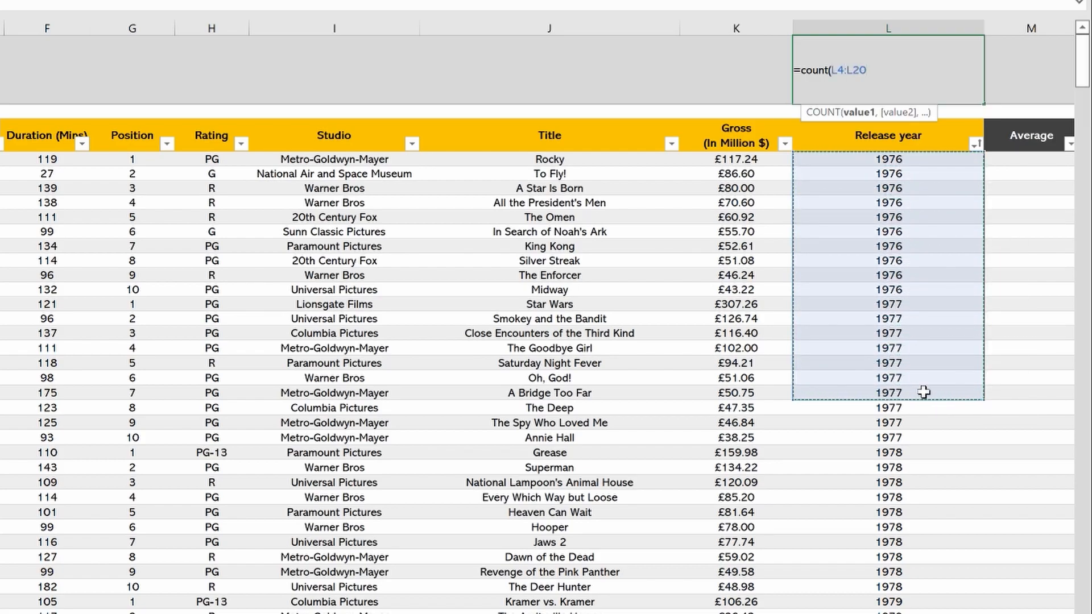
pyautogui.press('Return')
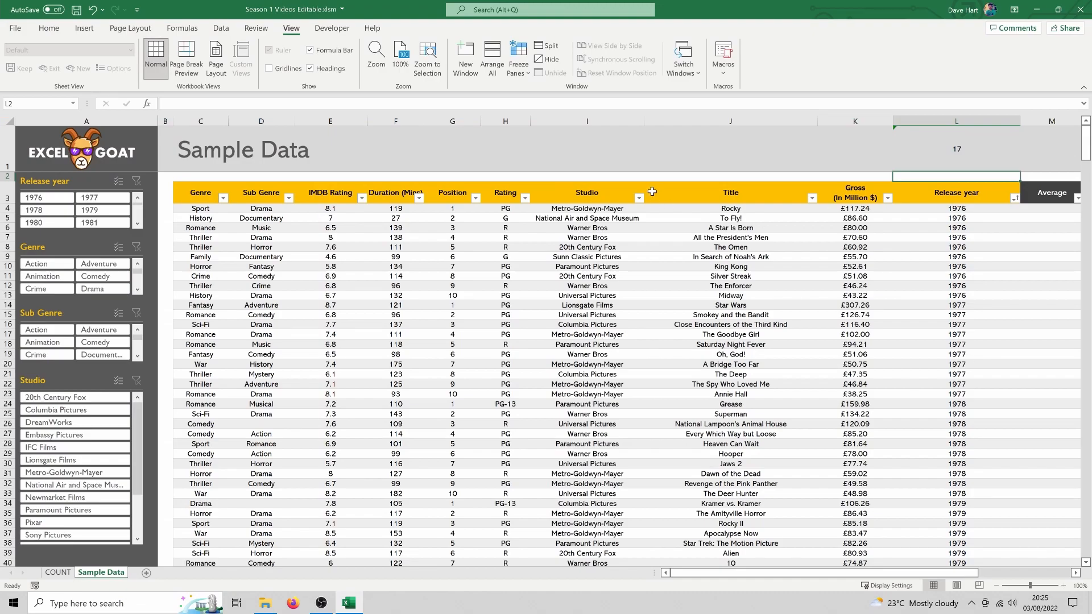
# Enter a COUNT formula in J1 over the Title cells J4:J18
pyautogui.click(708, 152)
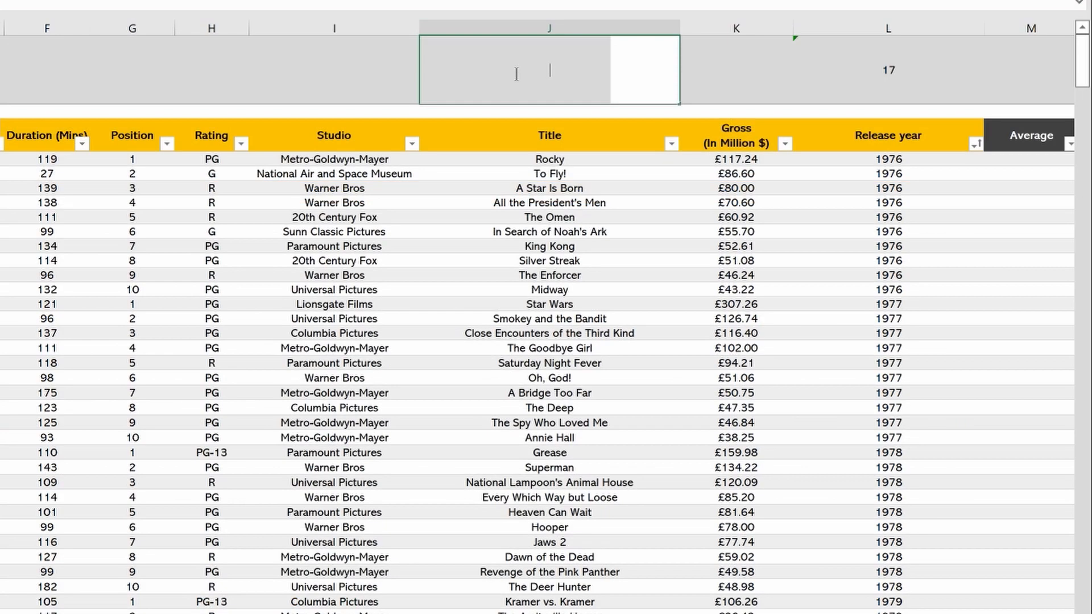
pyautogui.write('=count(')
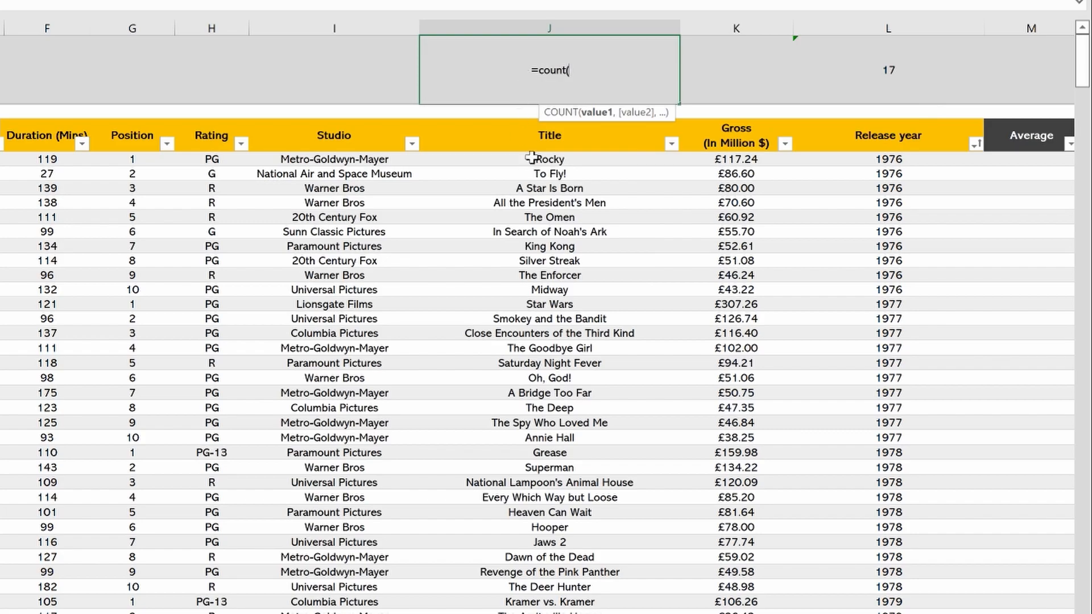
pyautogui.moveTo(556, 158); pyautogui.dragTo(572, 347)
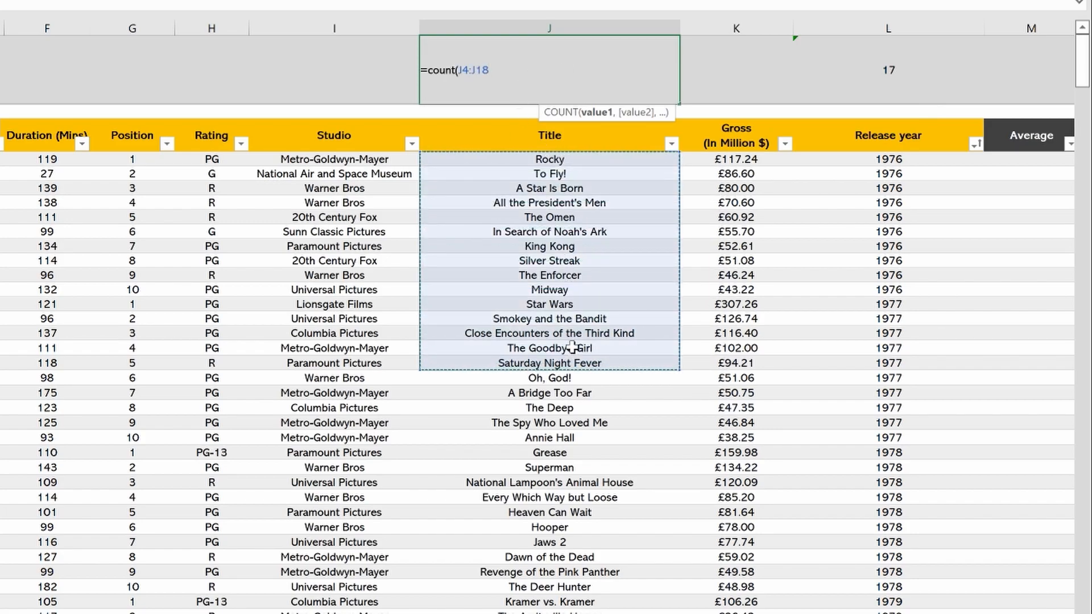
pyautogui.press('Return')
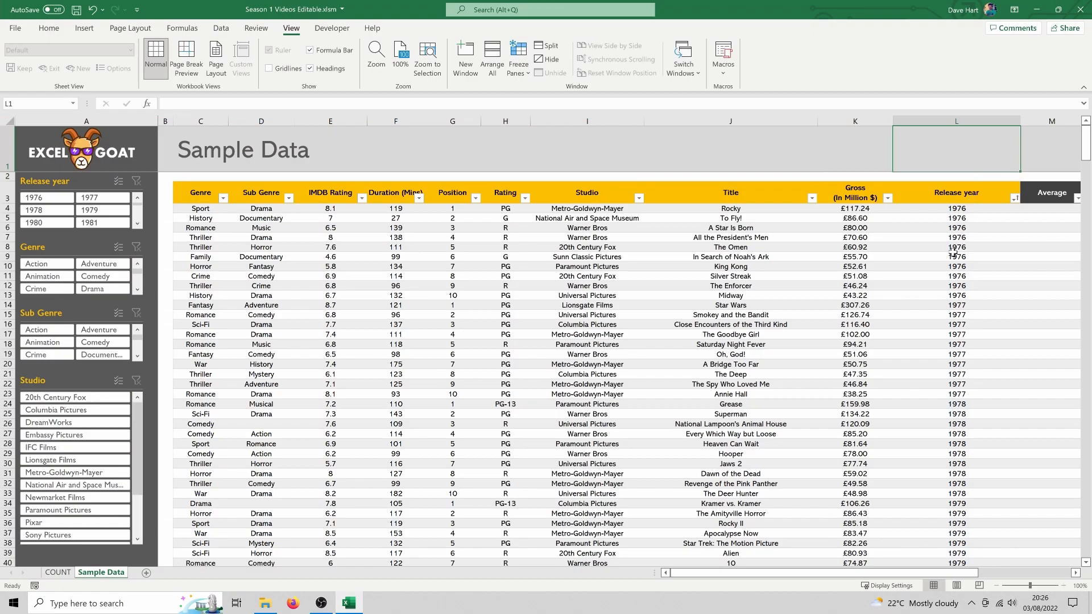
# Enter =COUNT(L4:L473) in L1 to count the whole Release year column
pyautogui.scroll(-20, 954, 254)
pyautogui.scroll(-11, 984, 286)
pyautogui.moveTo(1083, 248); pyautogui.dragTo(1084, 142)
pyautogui.write('=count')
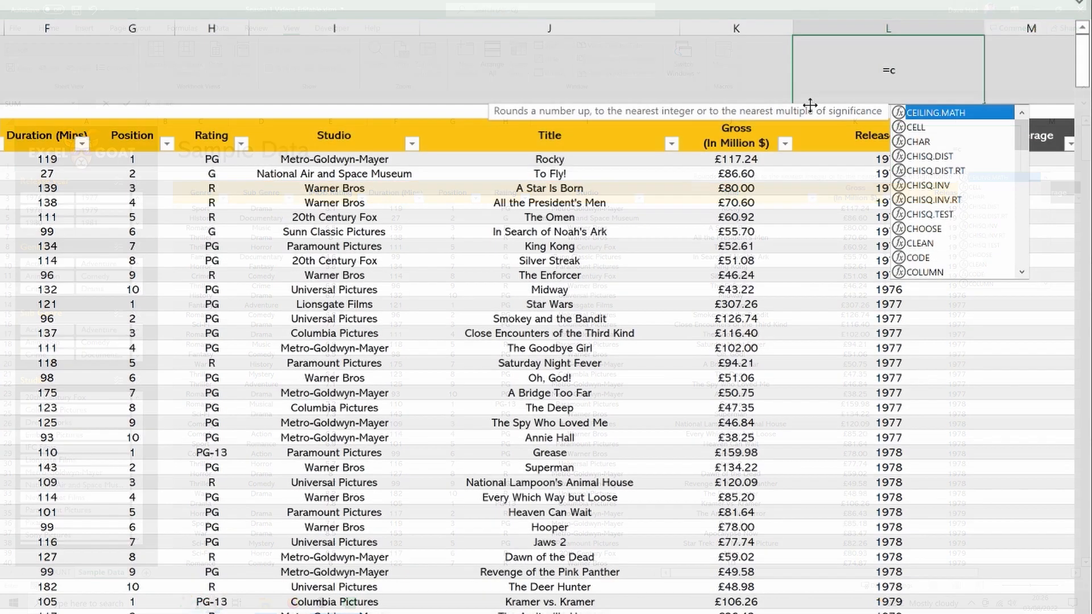
pyautogui.write('(')
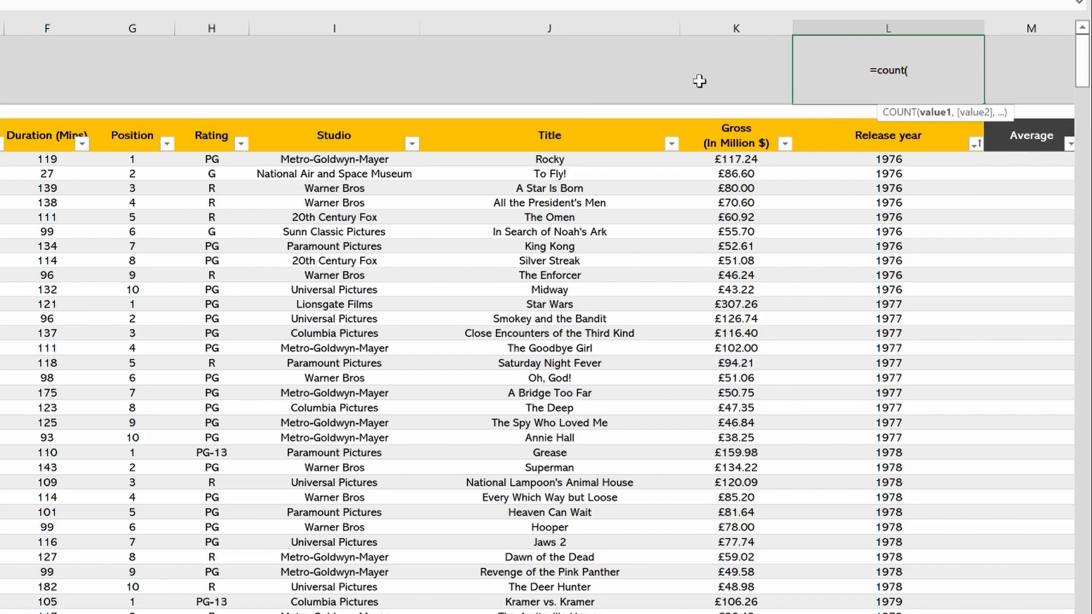
pyautogui.click(879, 160)
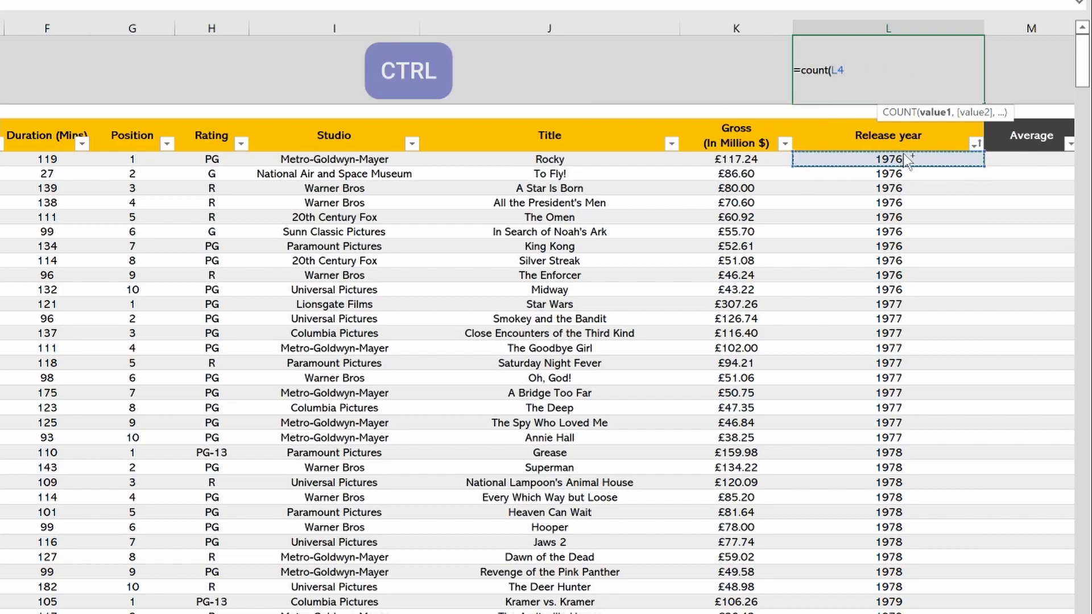
pyautogui.hotkey('ctrl', 'shift', 'Down')
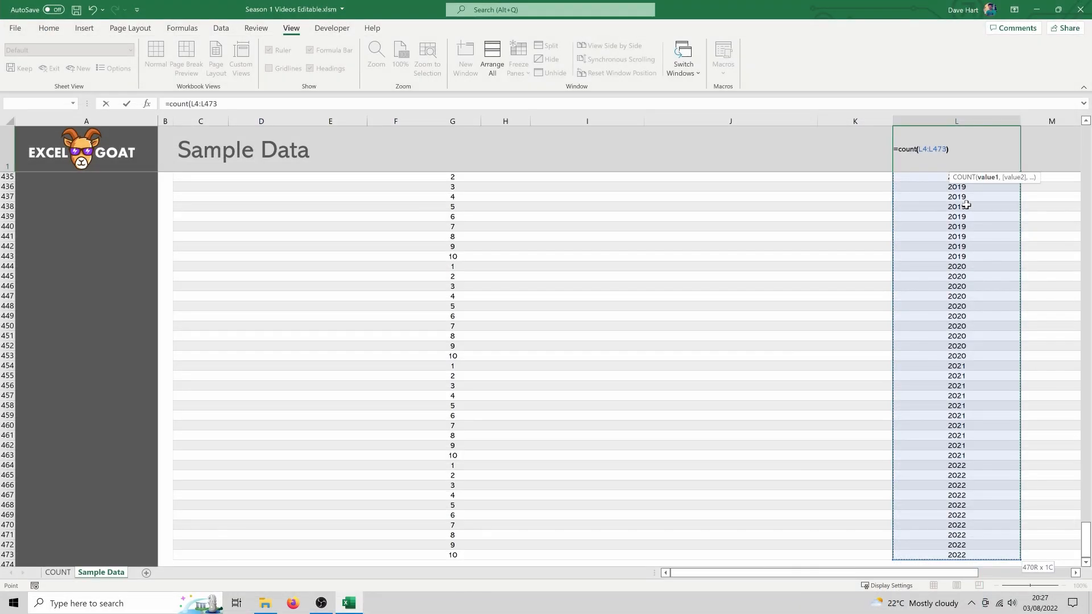
pyautogui.write(')')
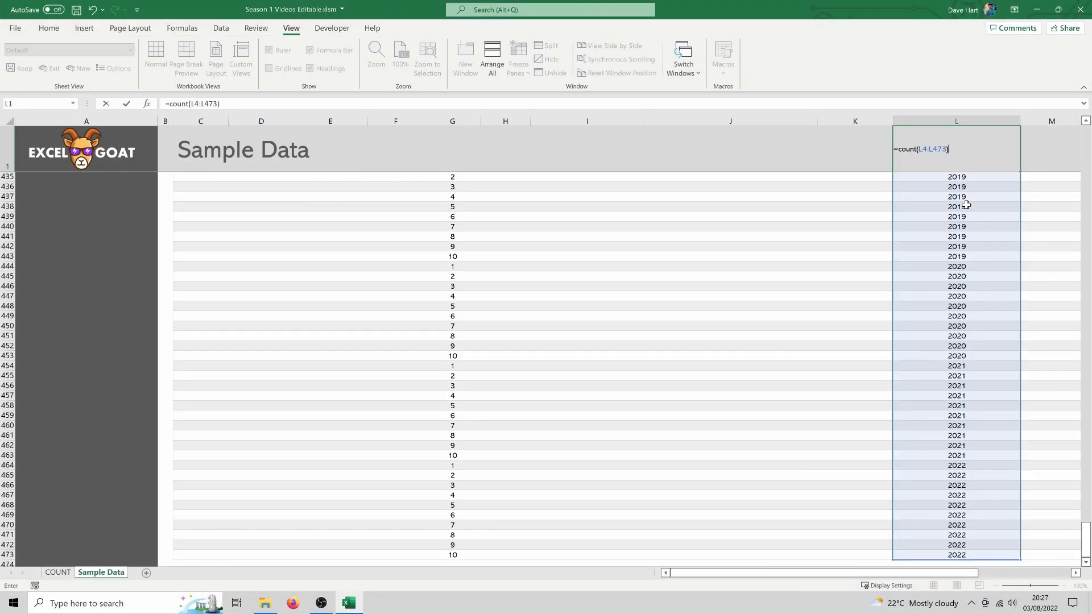
pyautogui.press('Return')
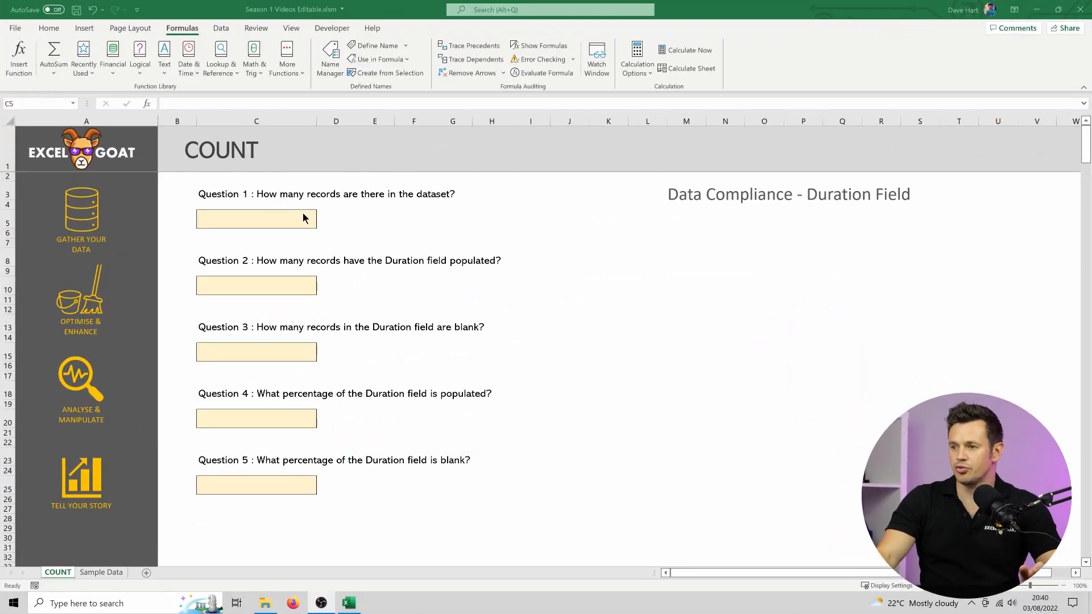
# Answer Question 1 on the COUNT sheet in C5 with a COUNT of 'Sample Data'!L4:L473
pyautogui.click(304, 215)
pyautogui.write('=count(')
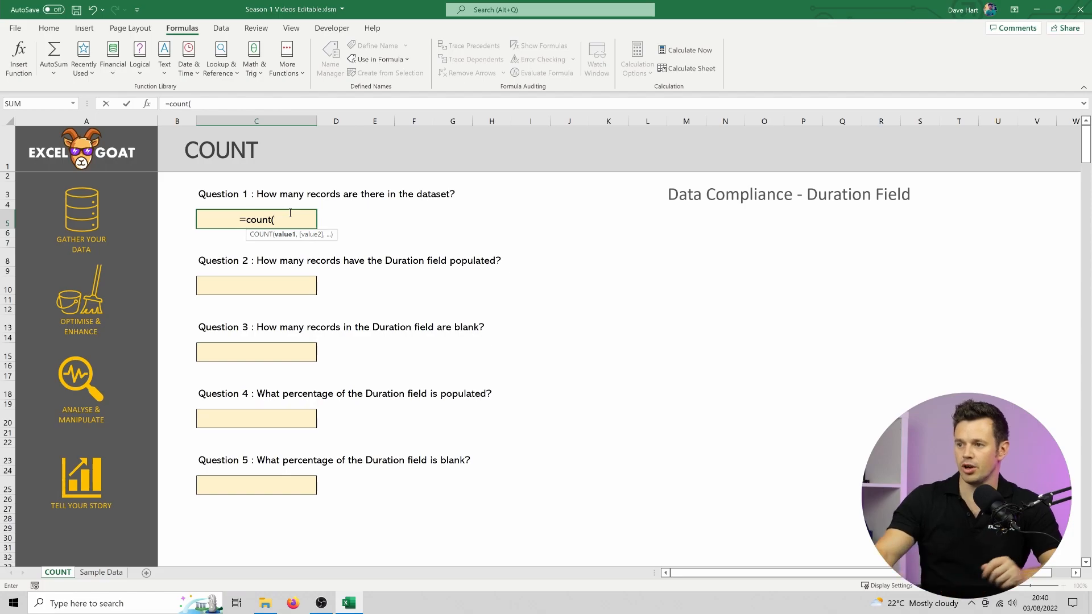
pyautogui.click(98, 572)
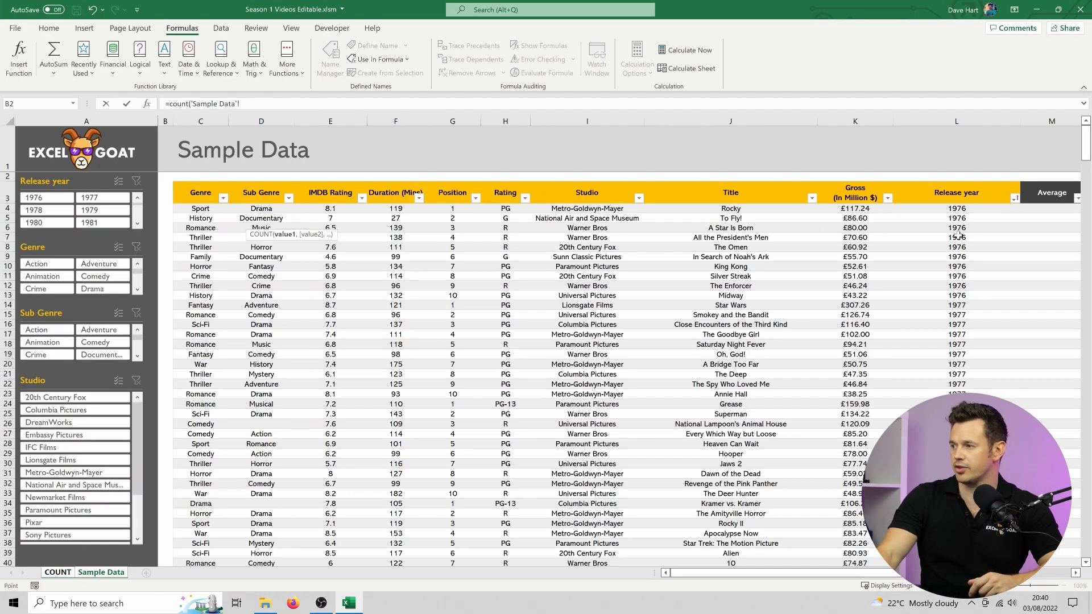
pyautogui.click(973, 209)
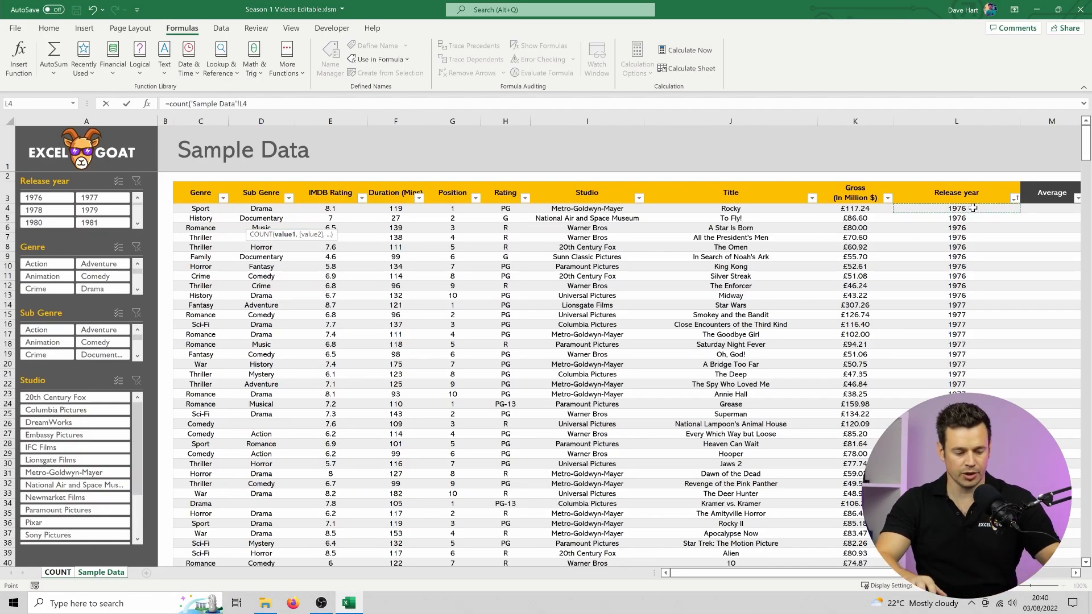
pyautogui.hotkey('ctrl', 'shift', 'Down')
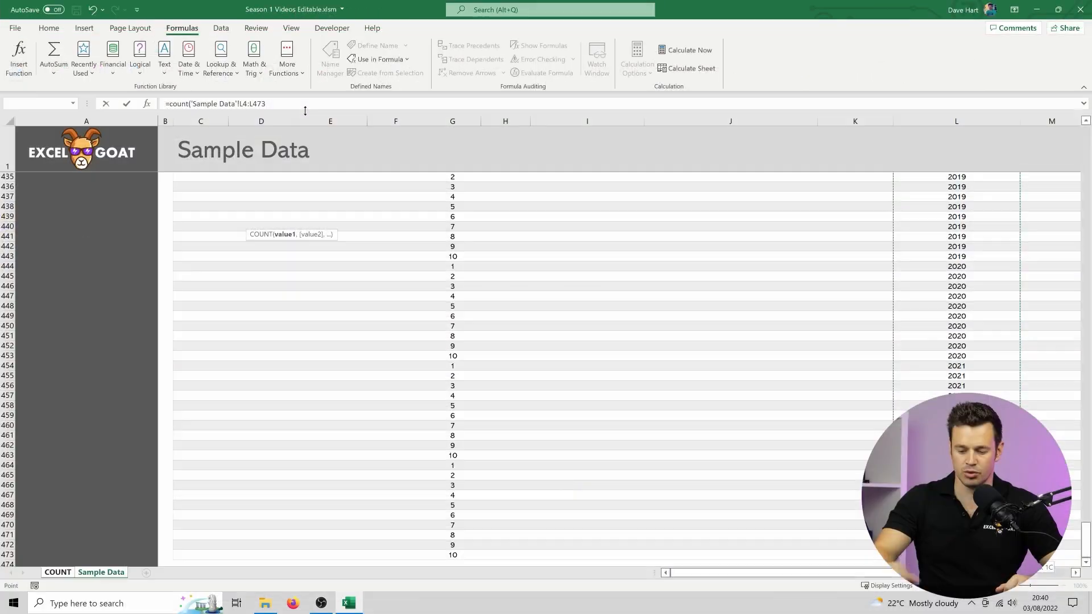
pyautogui.press('Return')
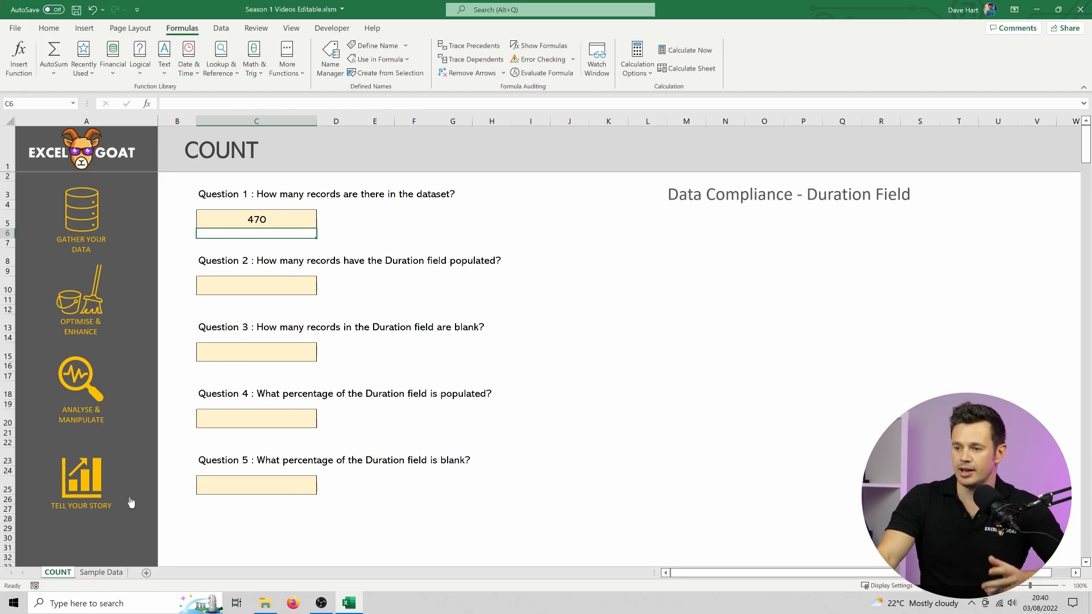
# Clear the Release year cells L380:L387 on the Sample Data sheet, and check the Question 1 answer on the COUNT sheet
pyautogui.click(101, 573)
pyautogui.scroll(-5, 921, 238)
pyautogui.scroll(12, 922, 240)
pyautogui.scroll(14, 921, 239)
pyautogui.moveTo(950, 257); pyautogui.dragTo(959, 327)
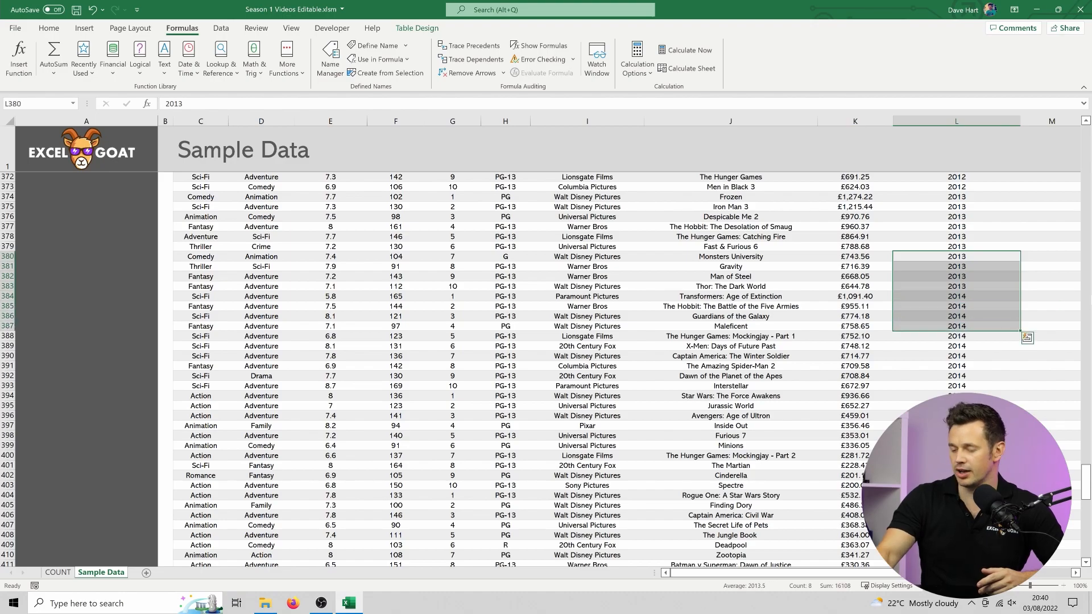
pyautogui.press('Delete')
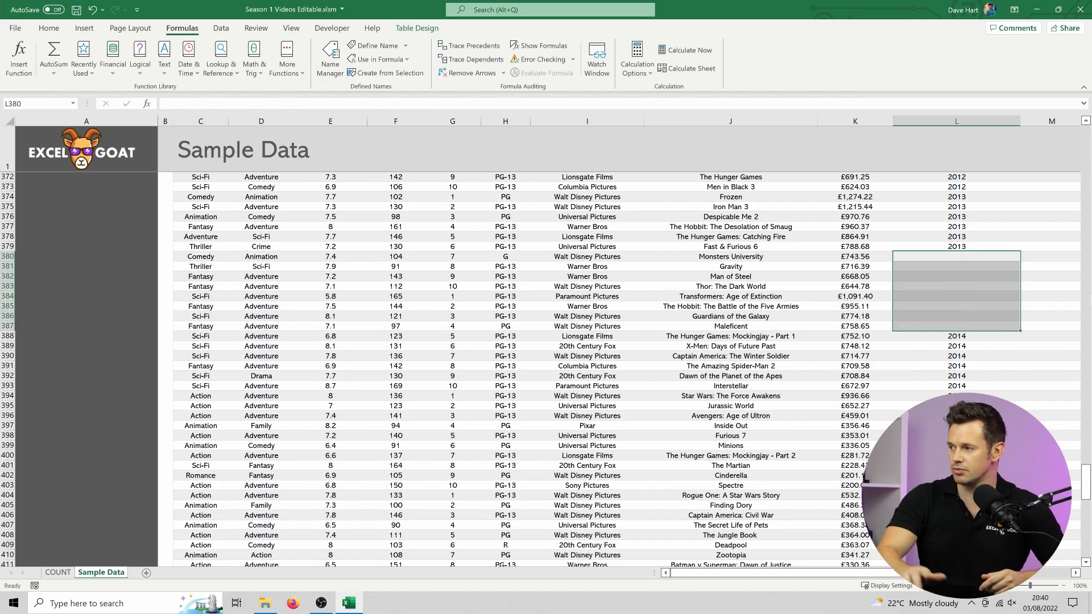
pyautogui.click(65, 574)
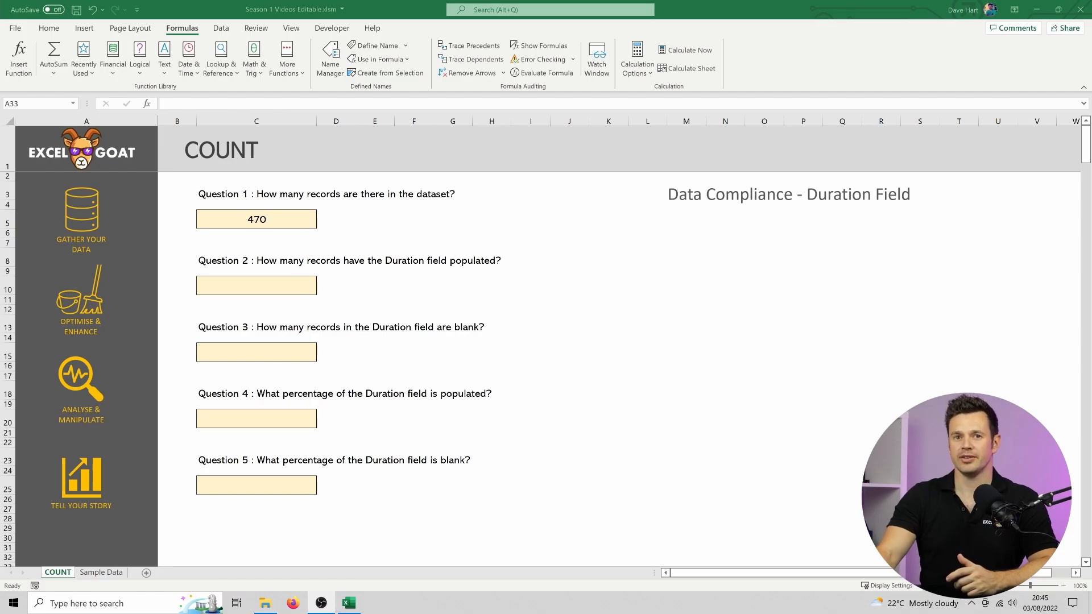
# On the Sample Data sheet, select the Duration range F4:F473 and the Release year column from L4 down to compare how far they are filled
pyautogui.click(105, 573)
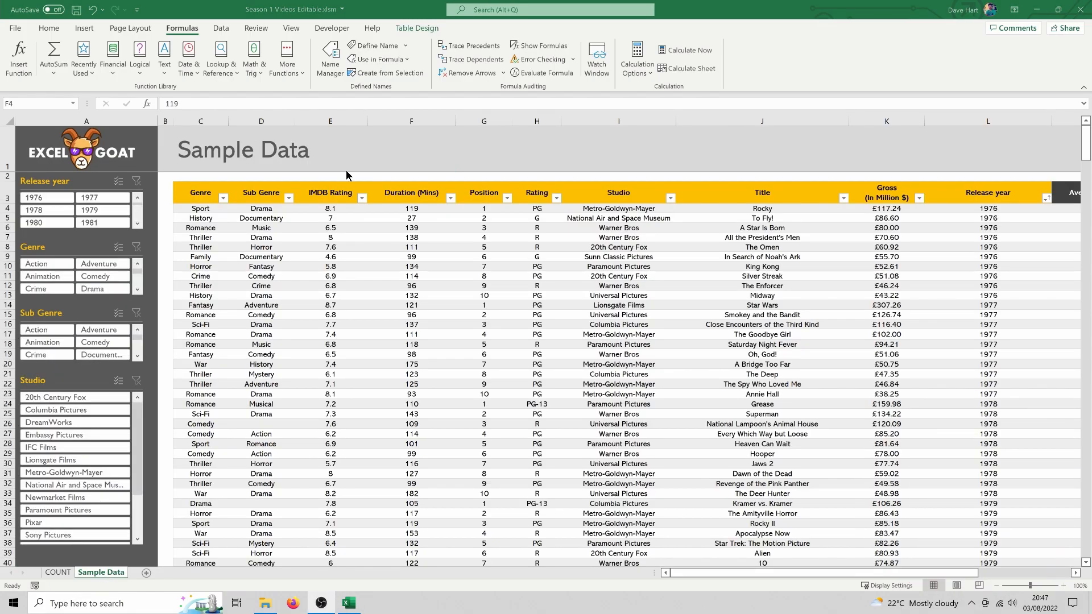
pyautogui.click(425, 210)
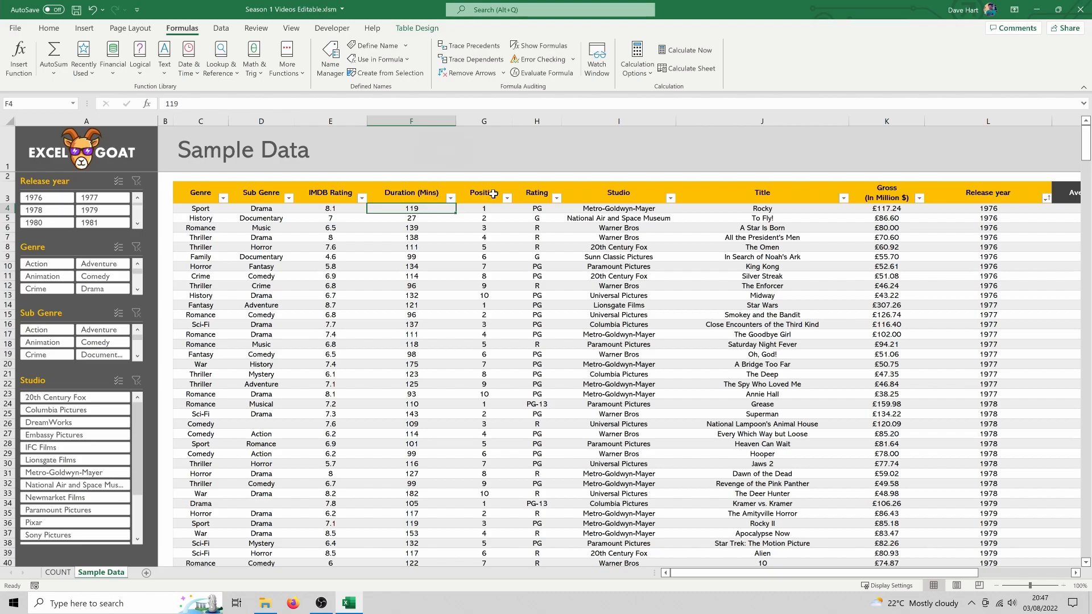
pyautogui.hotkey('ctrl', 'shift', 'Down')
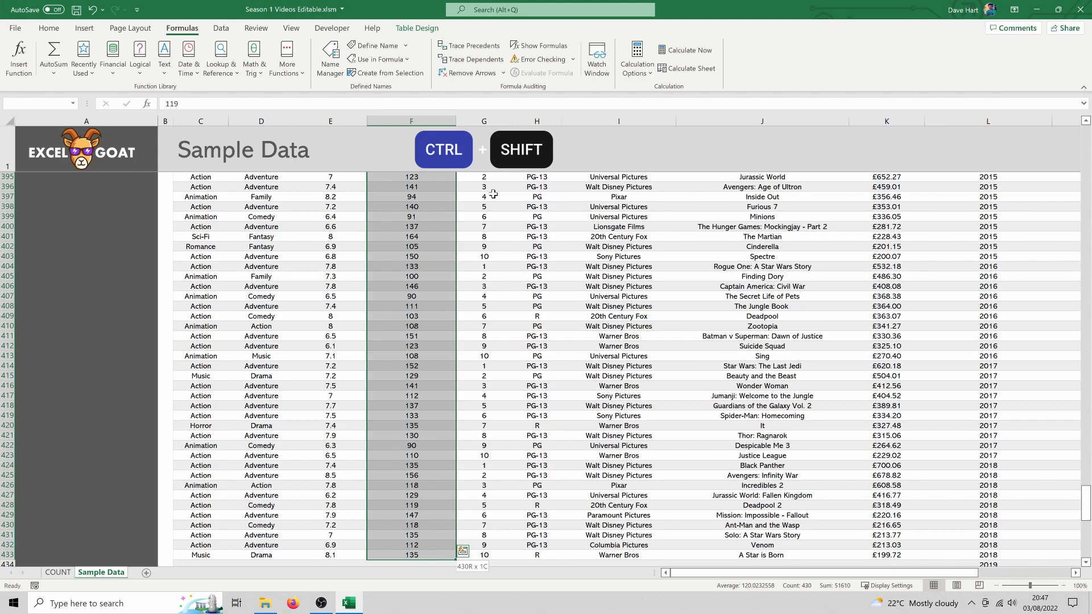
pyautogui.hotkey('shift', 'pagedown')
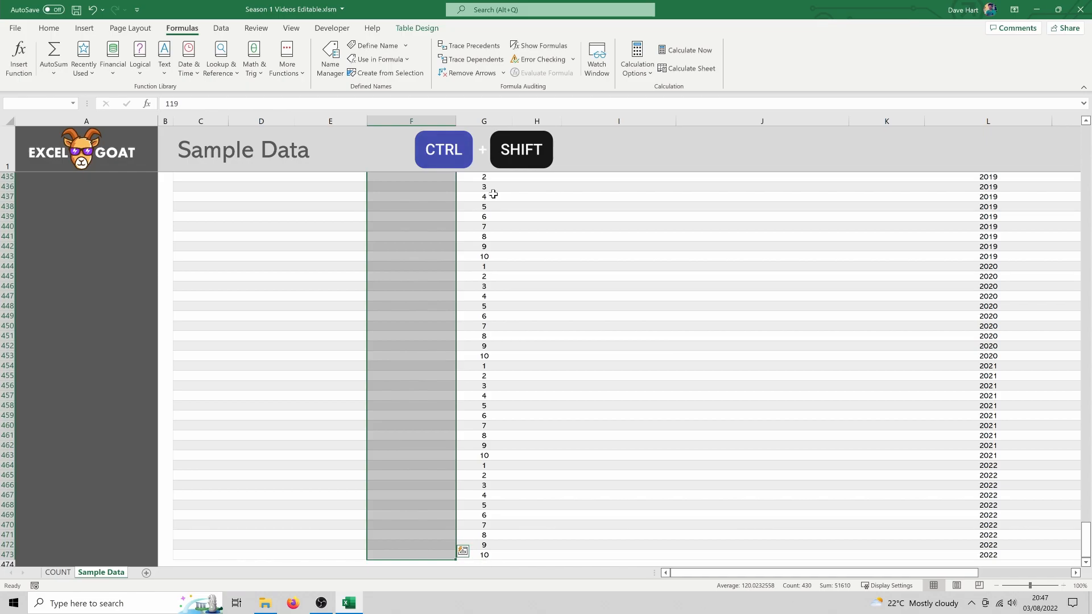
pyautogui.moveTo(1087, 535); pyautogui.dragTo(1088, 135)
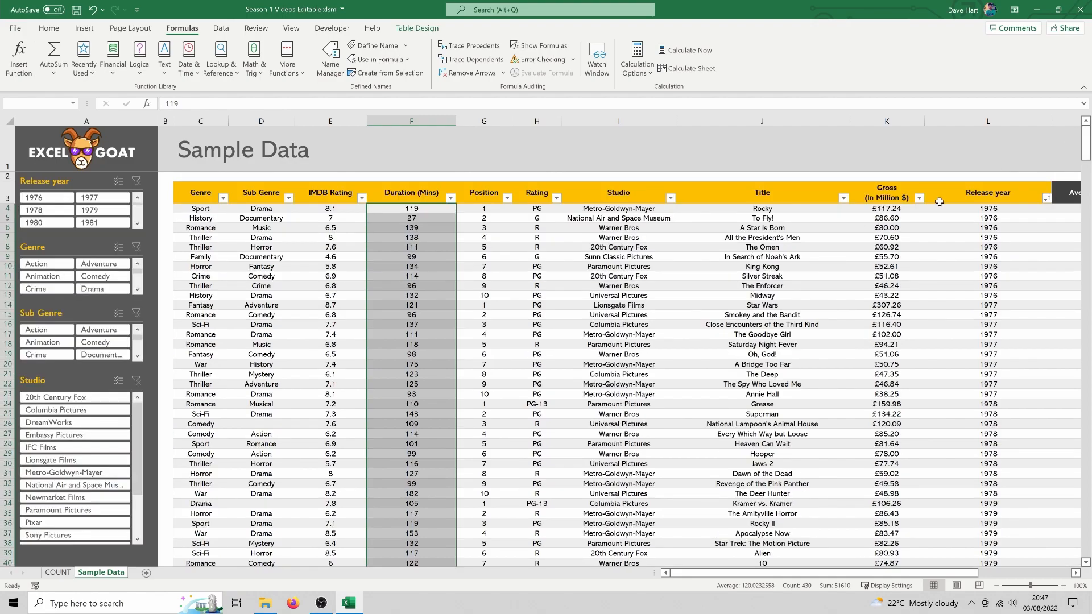
pyautogui.click(984, 208)
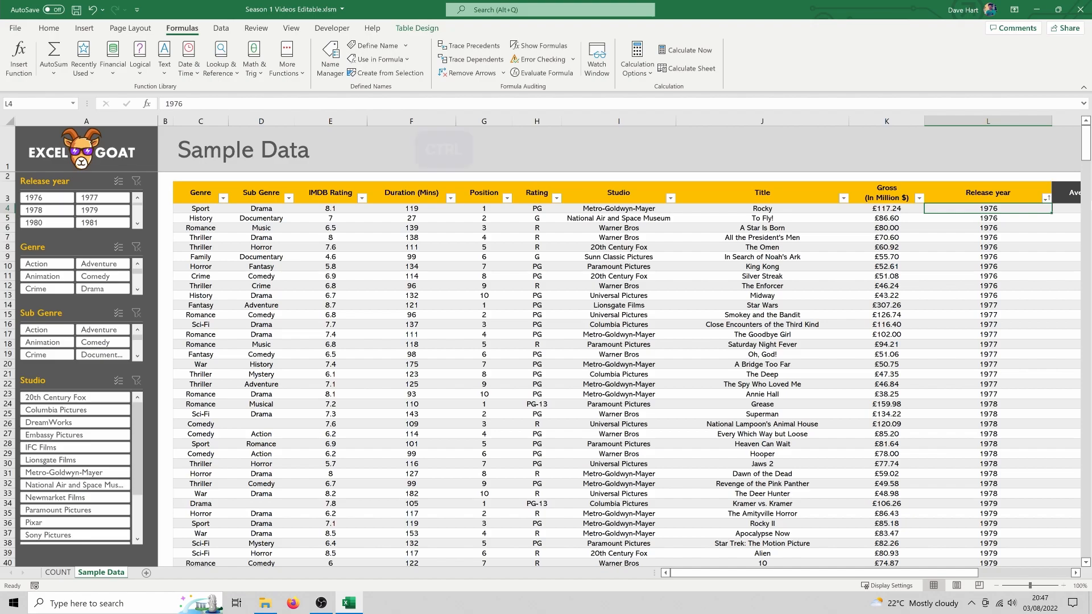
pyautogui.hotkey('ctrl', 'shift', 'Down')
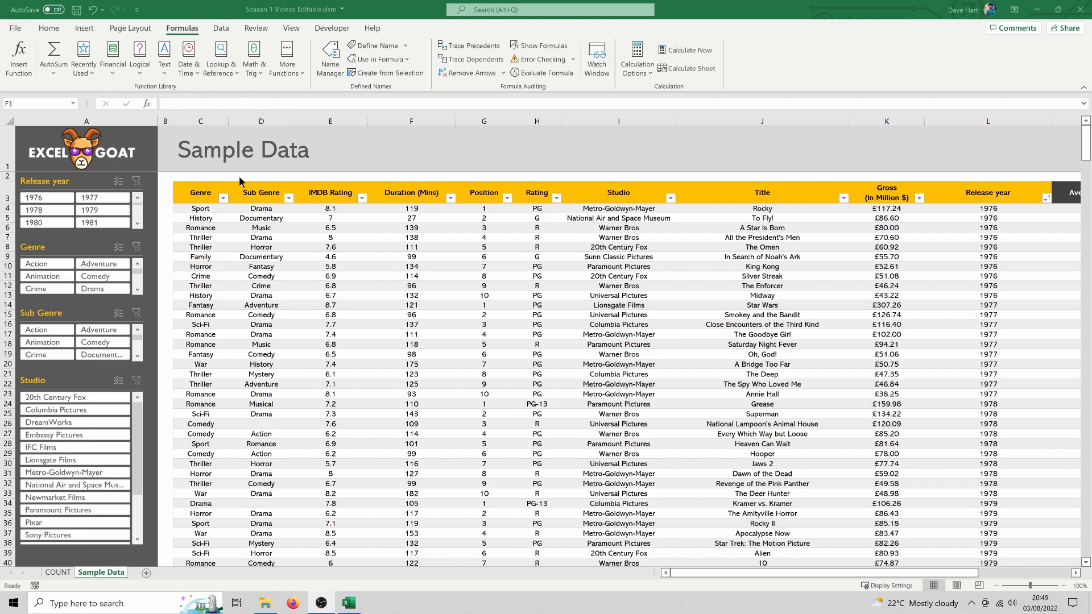
# Enter =COUNT(F4:F473) in F1 of the Sample Data sheet to count the populated Duration cells
pyautogui.click(403, 144)
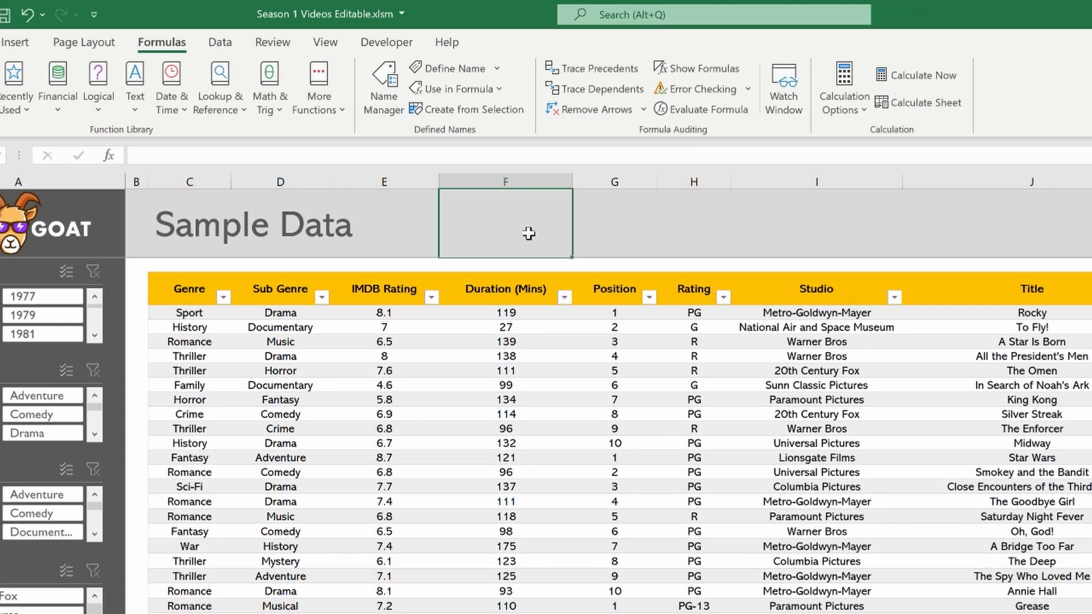
pyautogui.write('=count(')
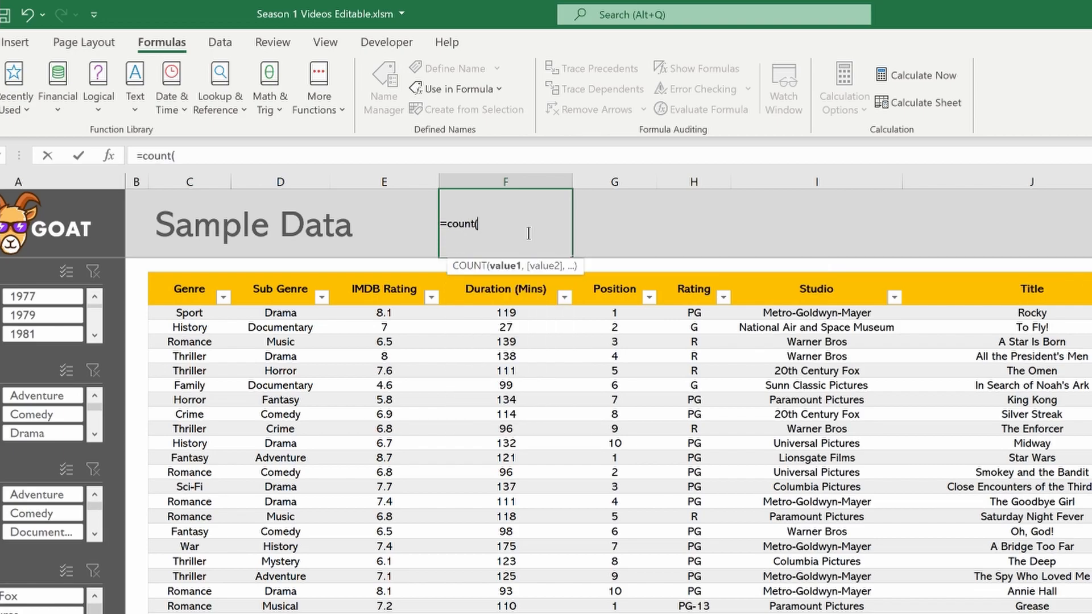
pyautogui.click(497, 314)
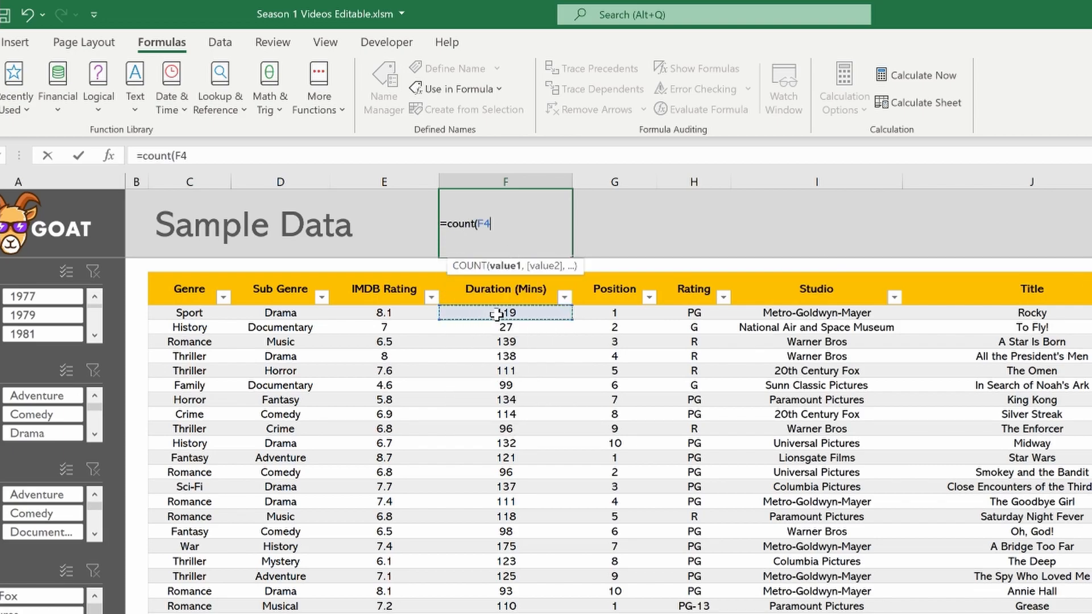
pyautogui.hotkey('ctrl', 'shift', 'Down')
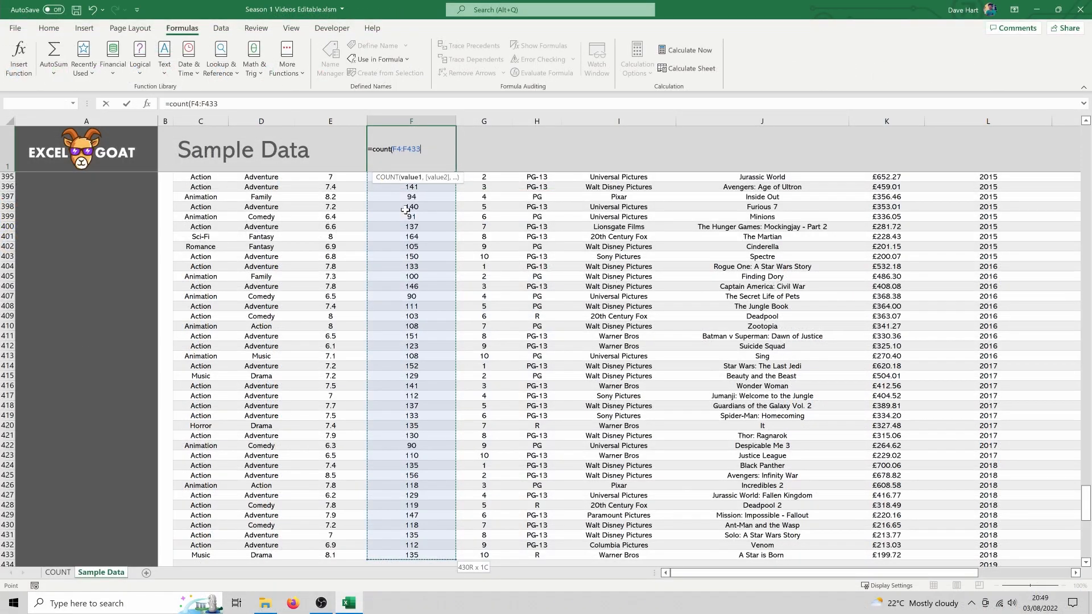
pyautogui.hotkey('ctrl', 'shift', 'Down')
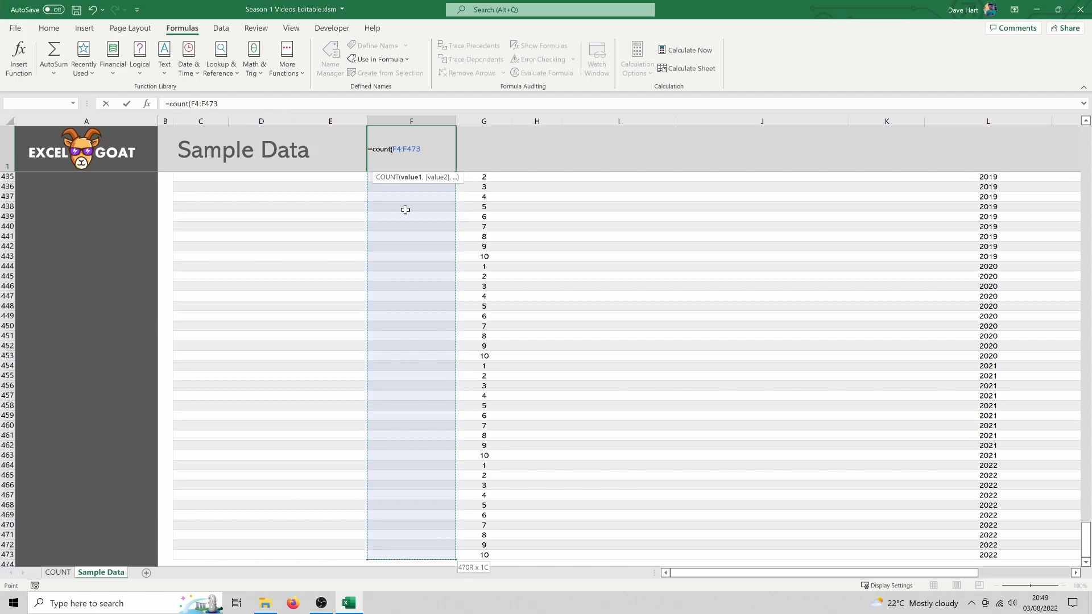
pyautogui.press('Return')
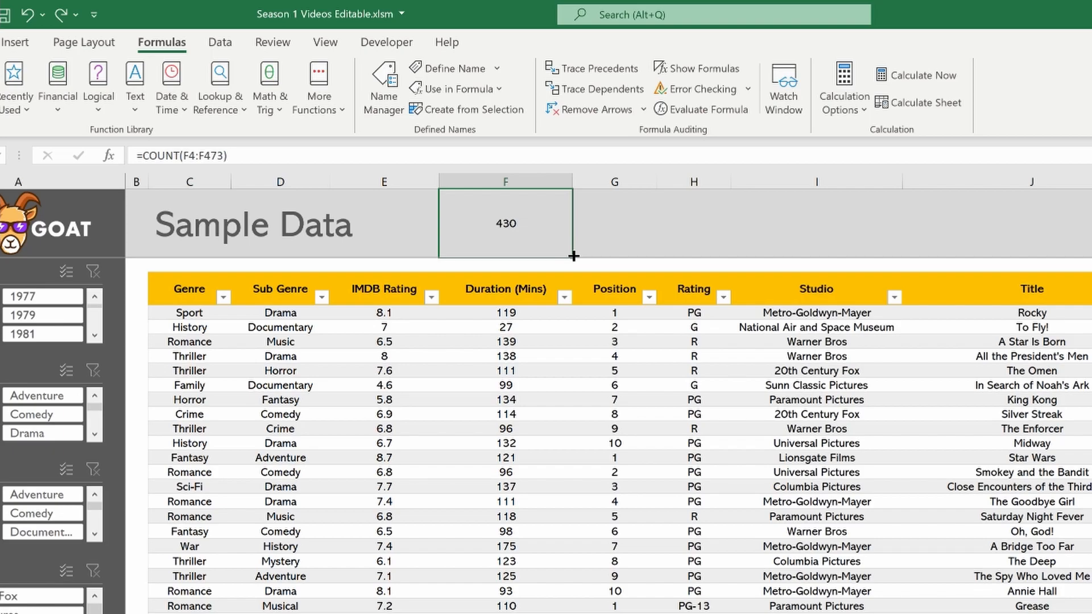
# Fill the COUNT formula from F1 across to I1 on the Sample Data sheet, and check the copied formula in G1
pyautogui.moveTo(573, 256); pyautogui.dragTo(880, 250)
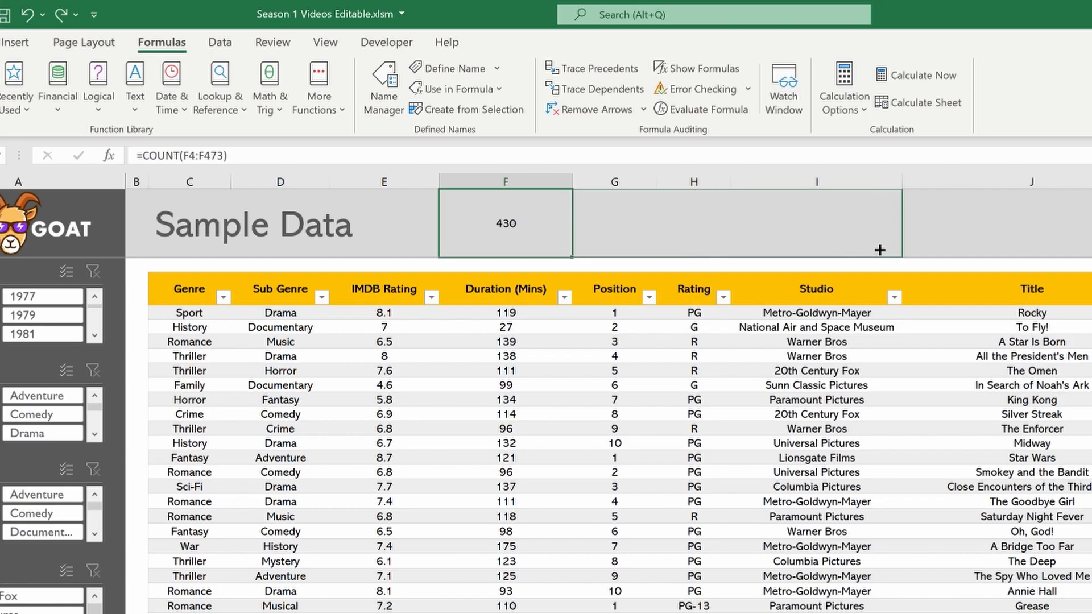
pyautogui.moveTo(880, 250); pyautogui.dragTo(880, 250)
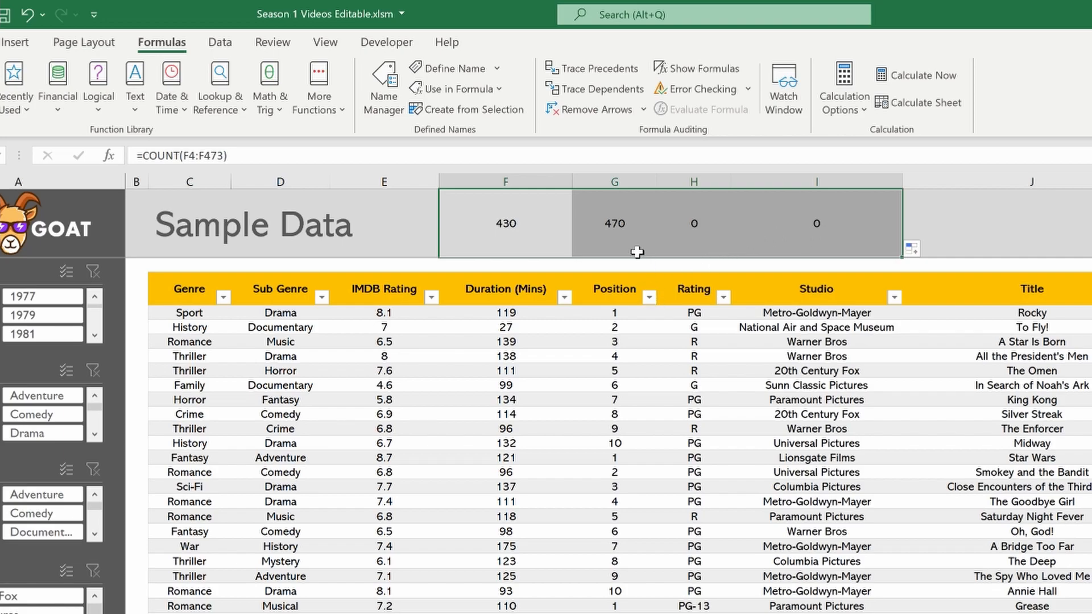
pyautogui.click(617, 227)
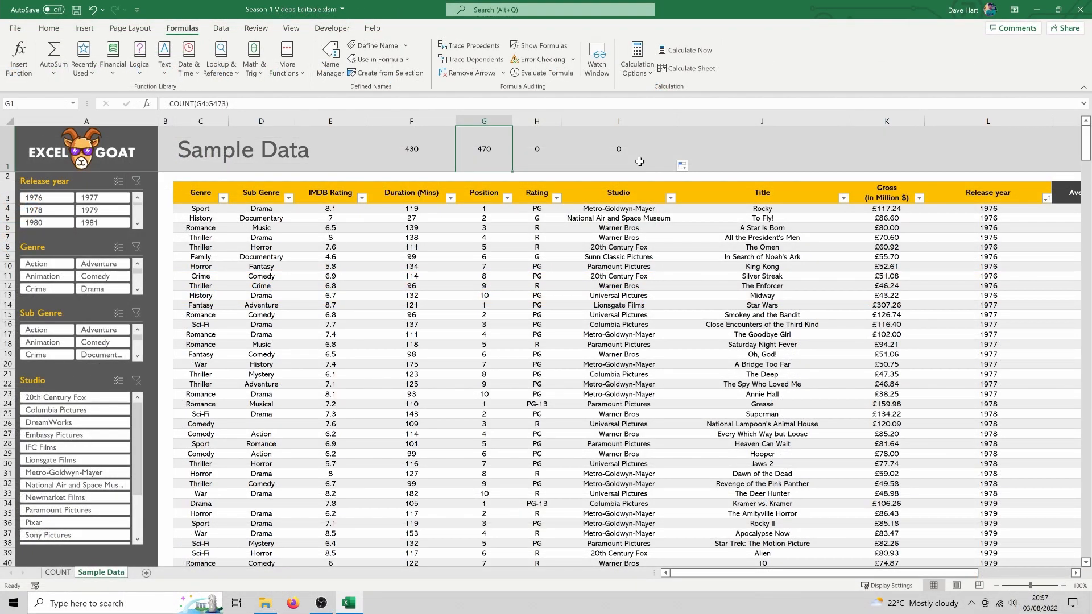
# Change the formula in H1 to =COUNTA(H4:H473) and fill it across to I1 to count the text entries
pyautogui.click(543, 148)
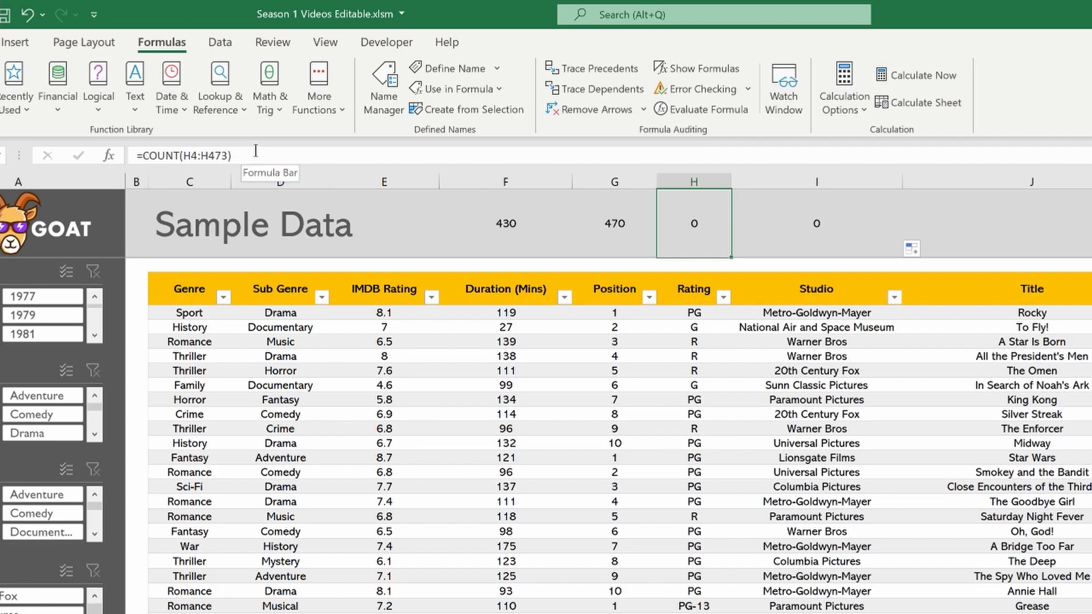
pyautogui.click(179, 155)
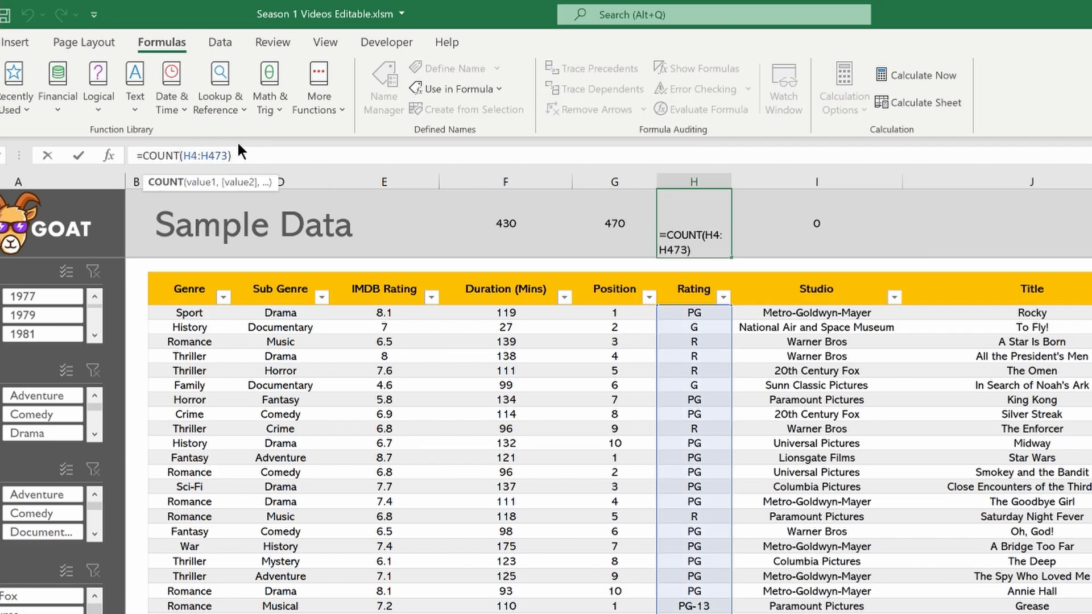
pyautogui.write('A')
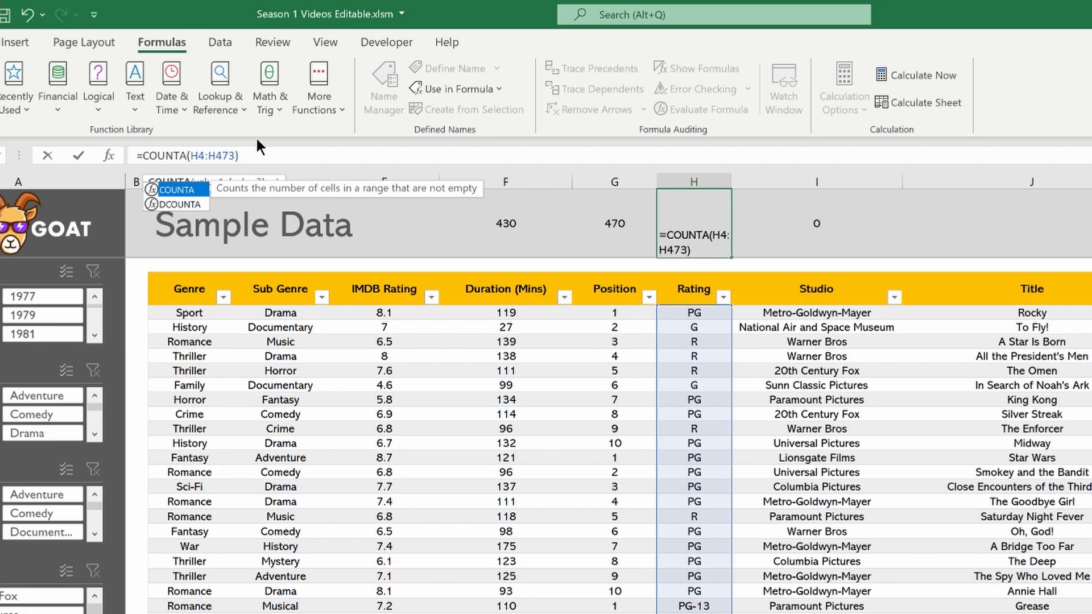
pyautogui.press('Return')
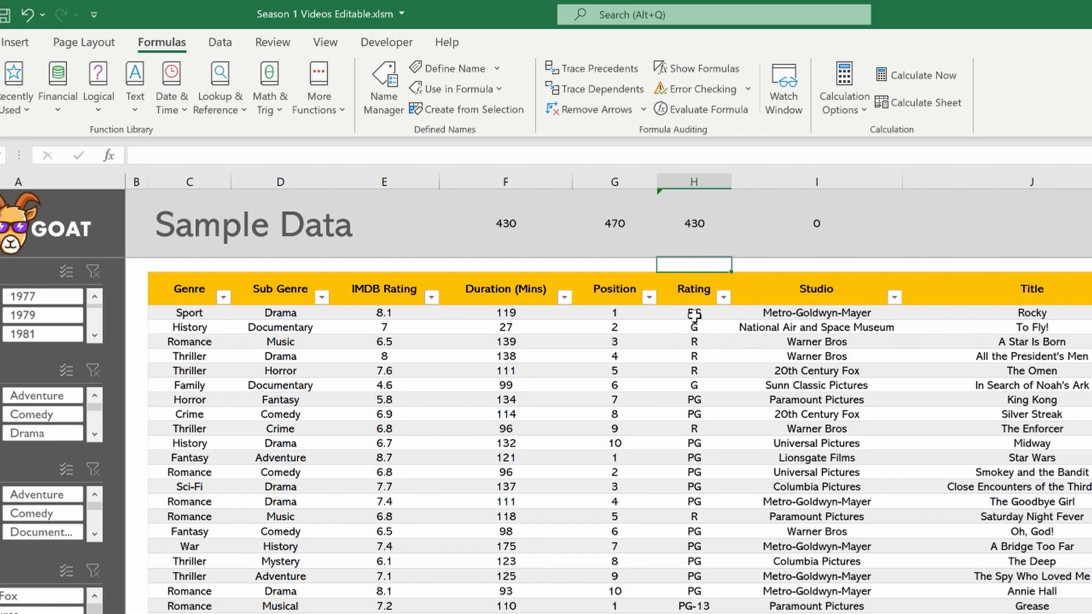
pyautogui.click(689, 234)
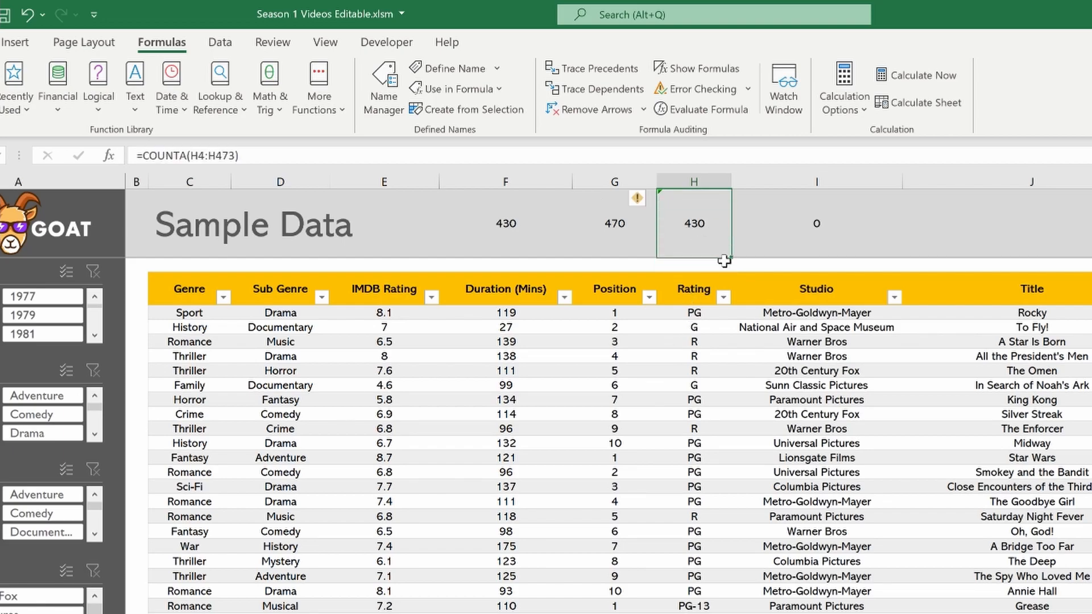
pyautogui.moveTo(728, 256); pyautogui.dragTo(896, 263)
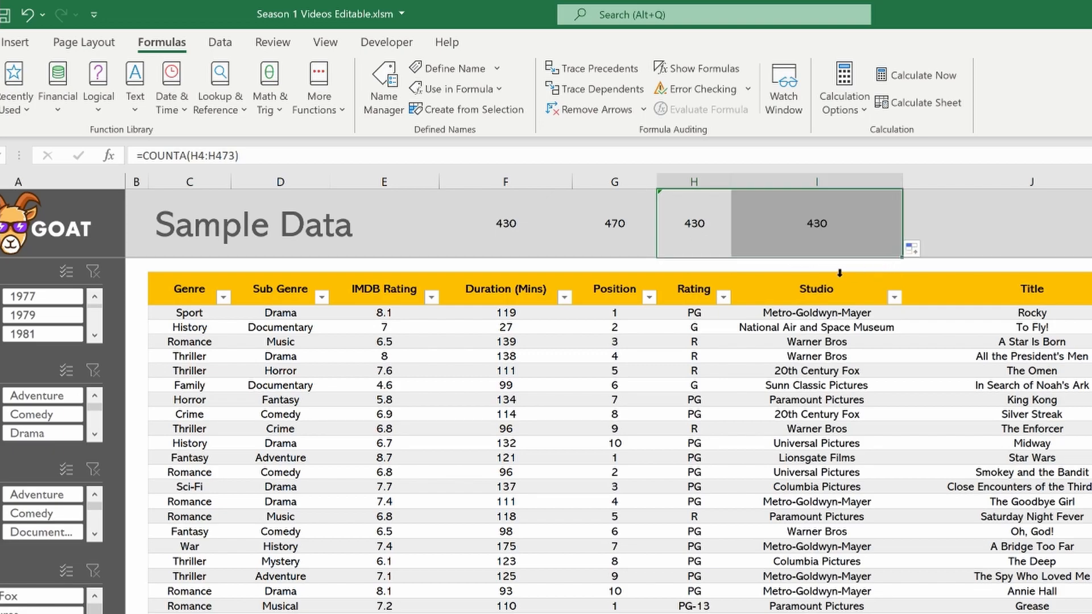
# Select the Rating column from H4 downward to examine which of its cells are filled
pyautogui.click(720, 314)
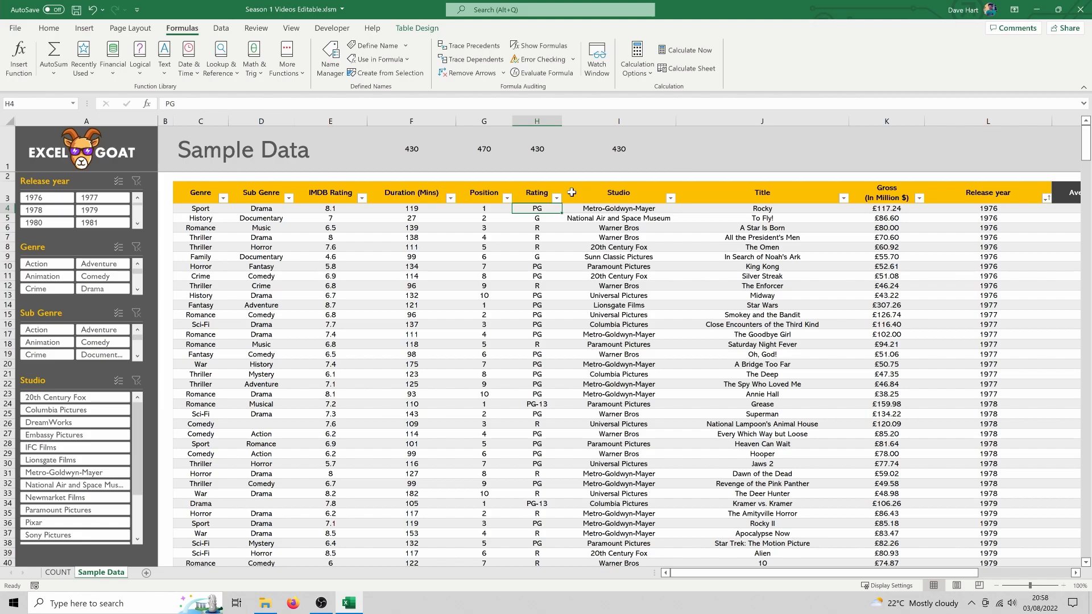
pyautogui.hotkey('ctrl', 'shift', 'Down')
pyautogui.hotkey('shift', 'pagedown')
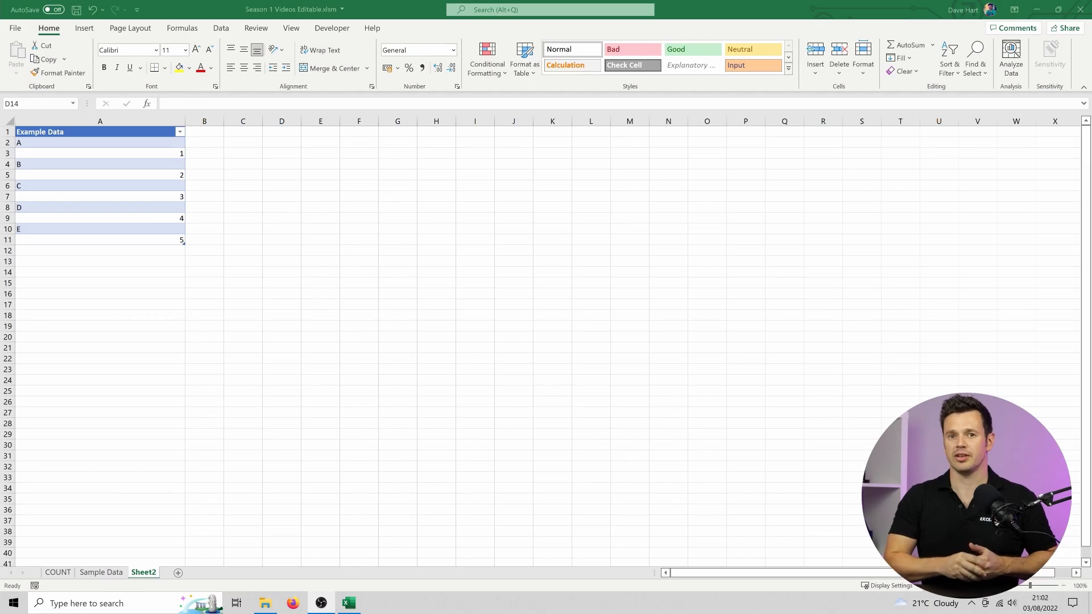
# Enter =COUNT(A2:A11) in A13 of Sheet2 to count the numeric cells of the Example Data table, and check the formula
pyautogui.click(155, 261)
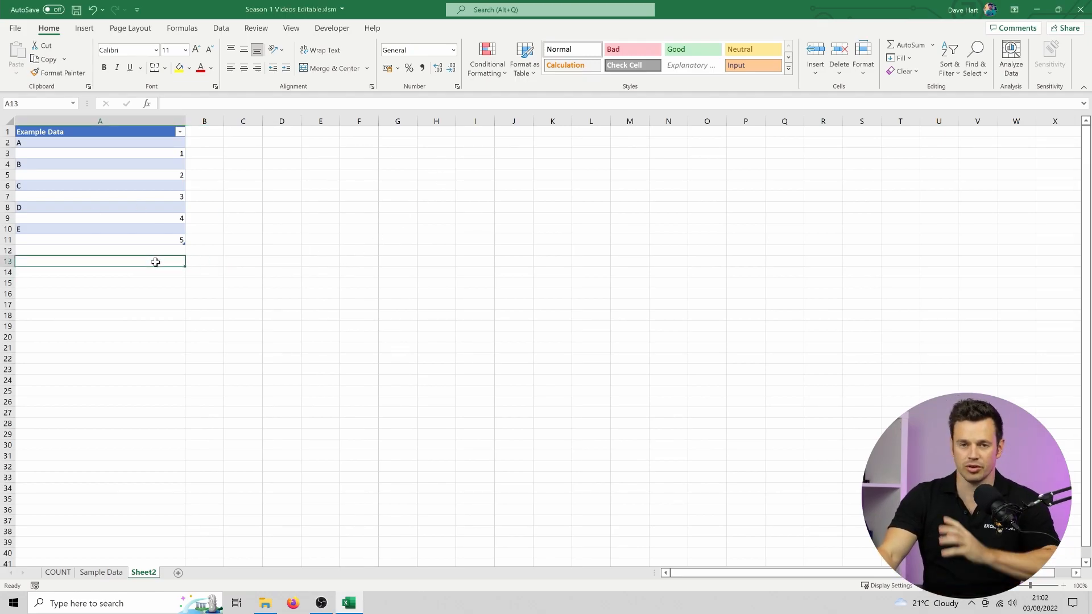
pyautogui.write('=c')
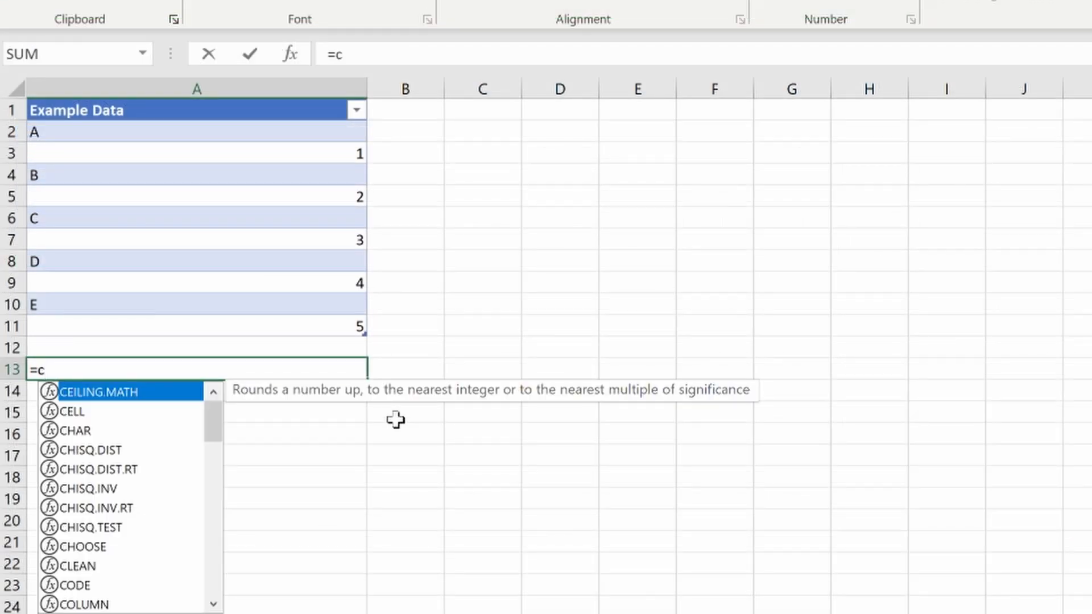
pyautogui.write('ount(')
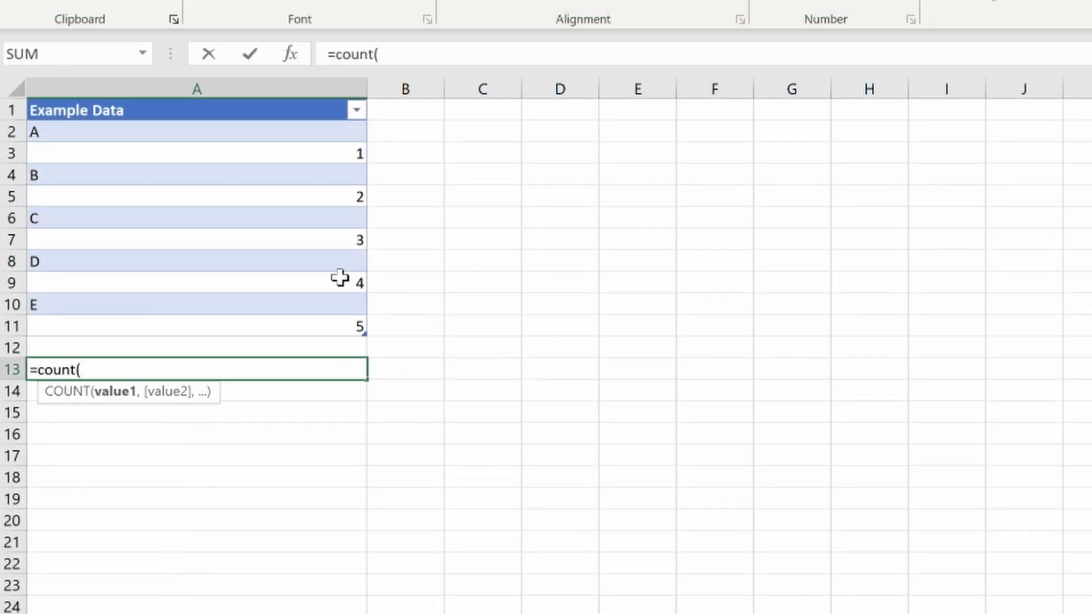
pyautogui.click(333, 135)
pyautogui.moveTo(333, 135); pyautogui.dragTo(307, 329)
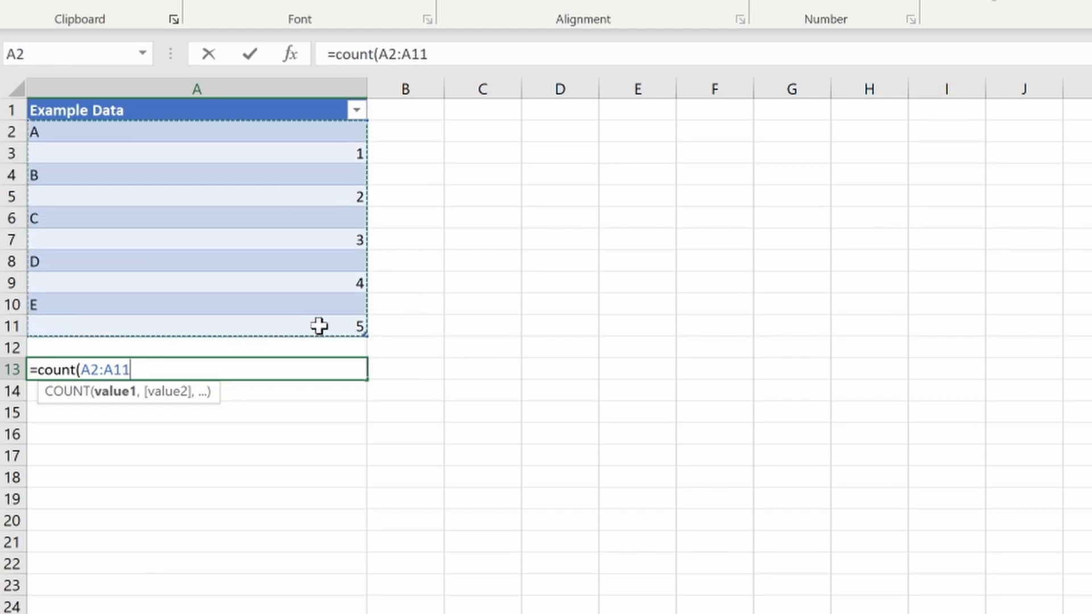
pyautogui.press('Return')
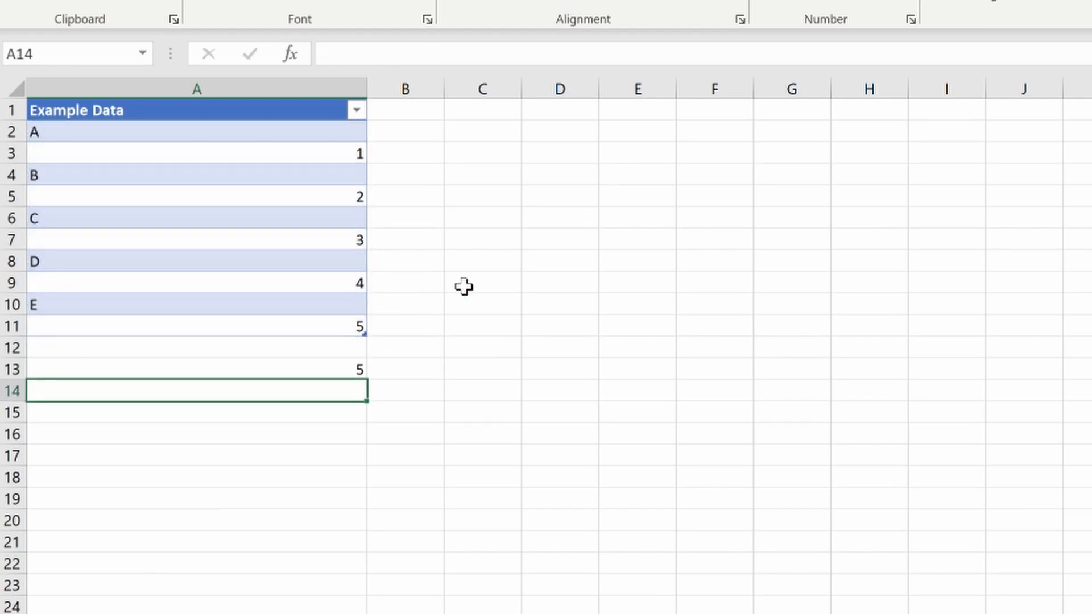
pyautogui.click(334, 363)
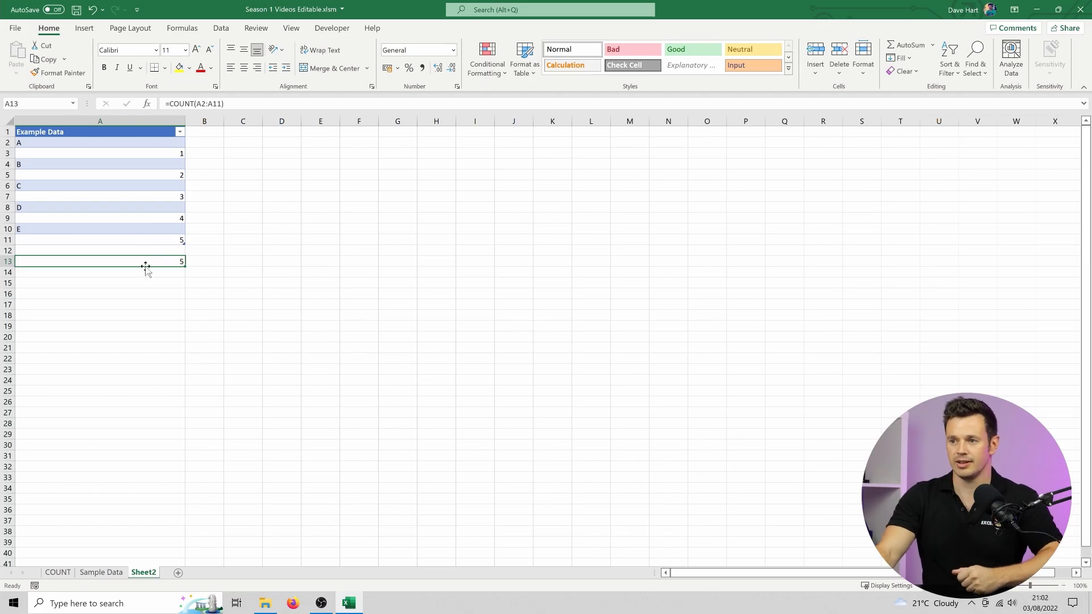
# Enter =COUNTA(A2:A11) in A14 of Sheet2 to count all non-empty cells of the Example Data table
pyautogui.click(171, 268)
pyautogui.write('=counta(')
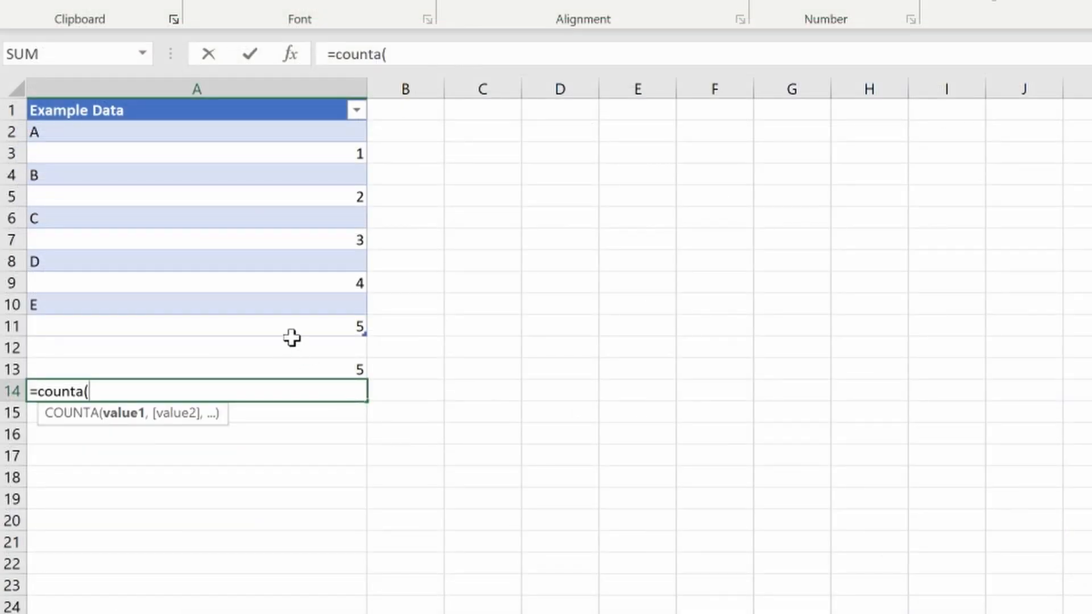
pyautogui.moveTo(275, 132); pyautogui.dragTo(288, 322)
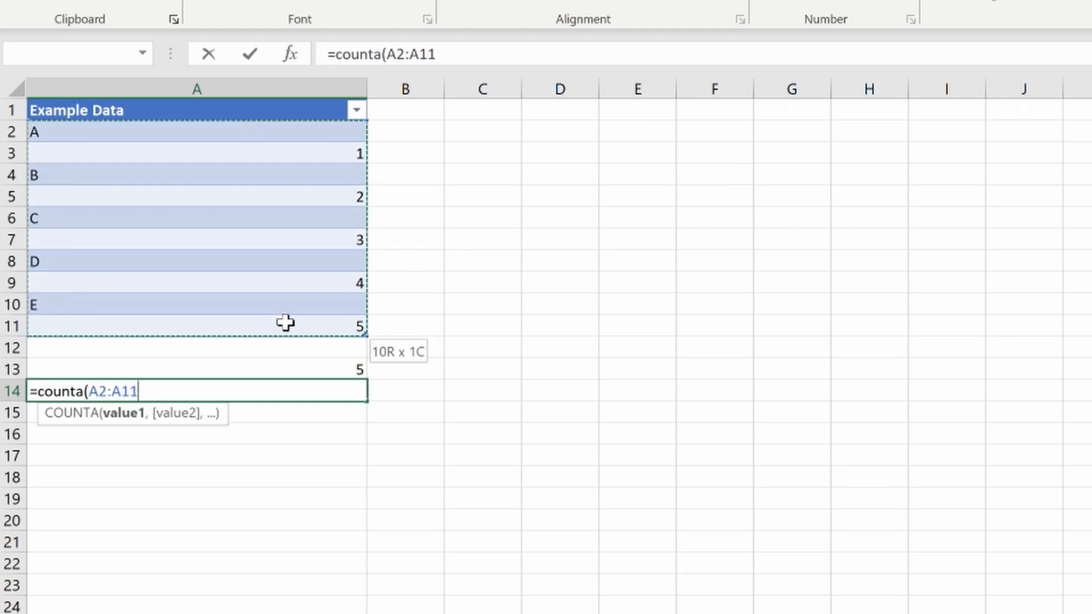
pyautogui.press('Return')
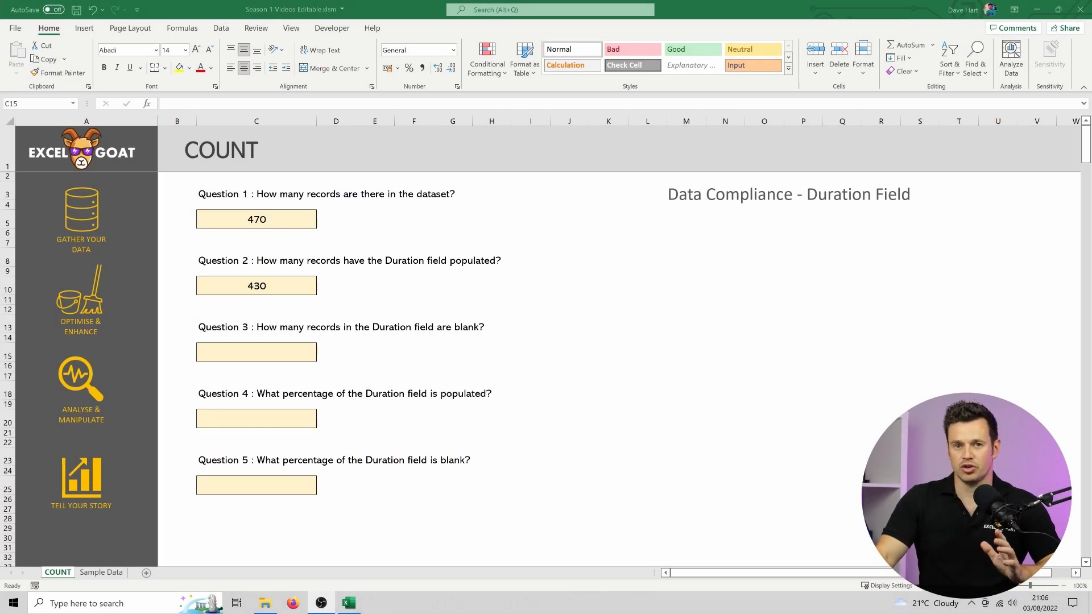
# Answer Question 3 on the COUNT sheet in C15 with a COUNTBLANK of 'Sample Data'!F4:F473
pyautogui.click(271, 350)
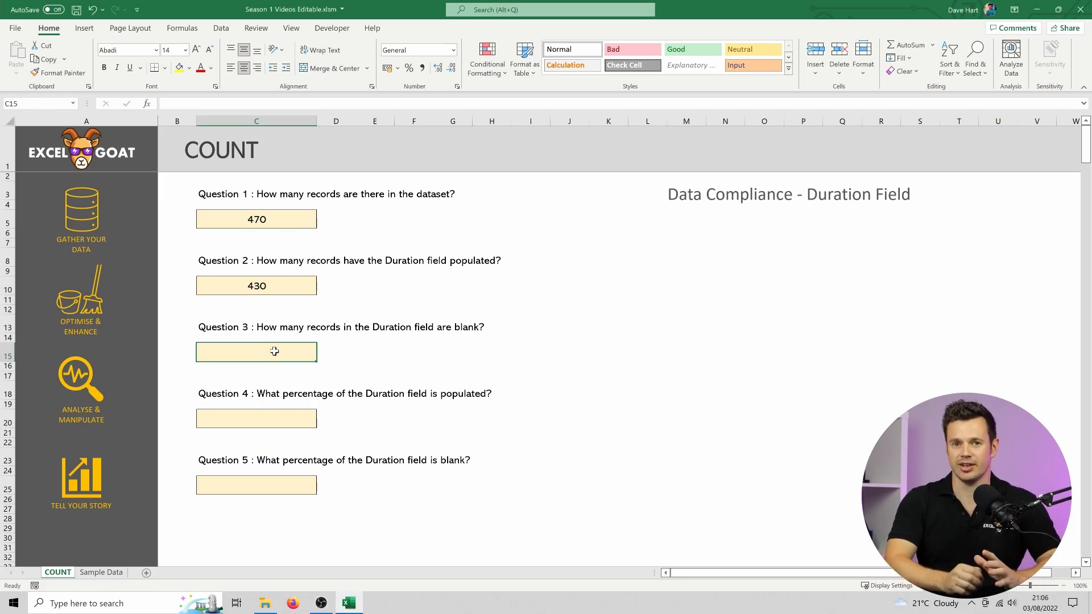
pyautogui.write('=c')
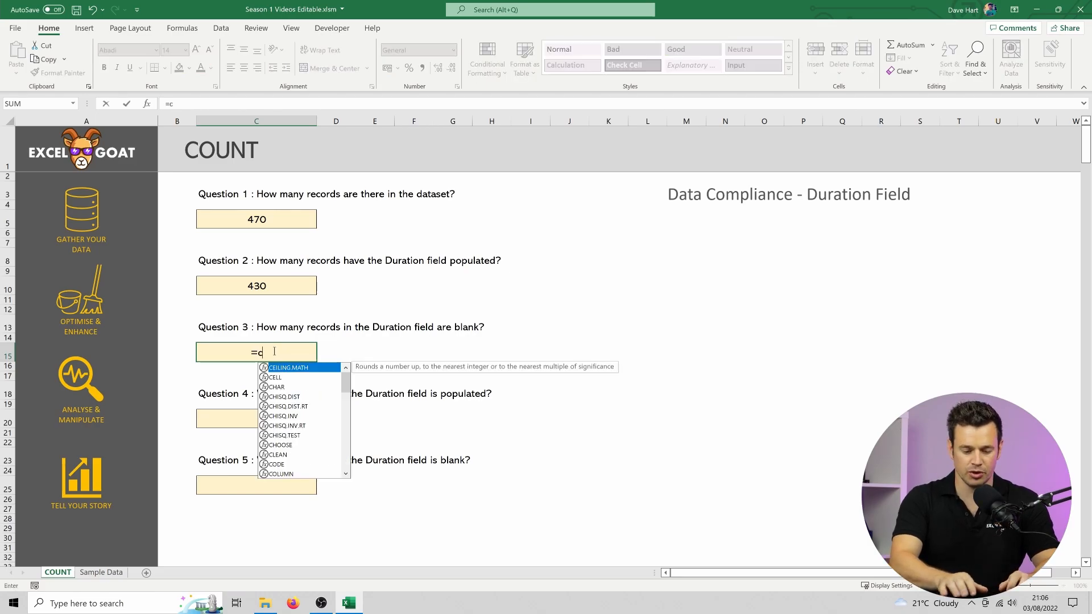
pyautogui.write('ountblank(')
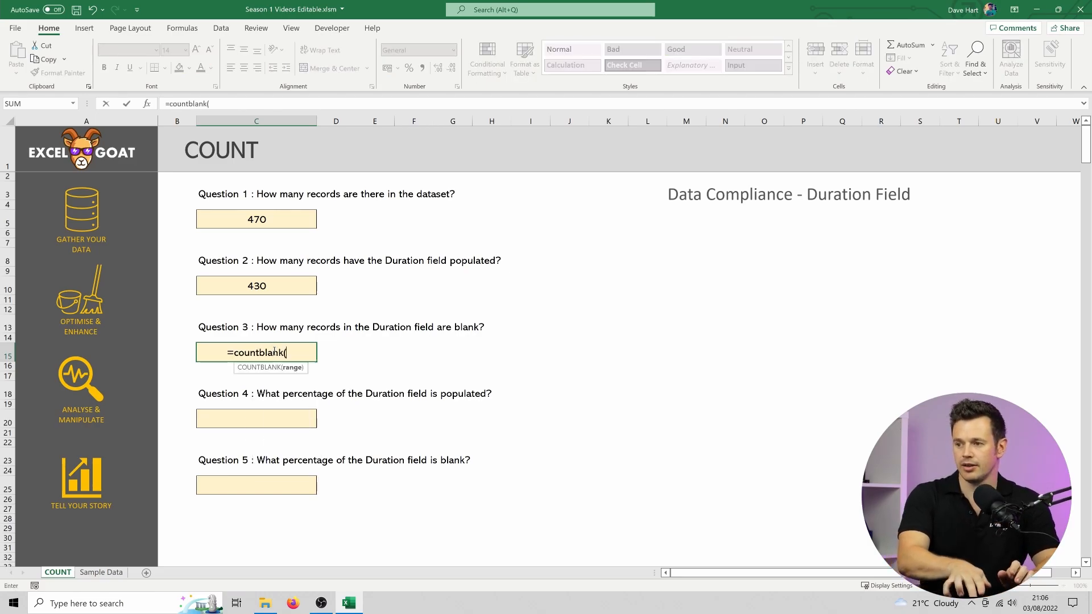
pyautogui.click(102, 573)
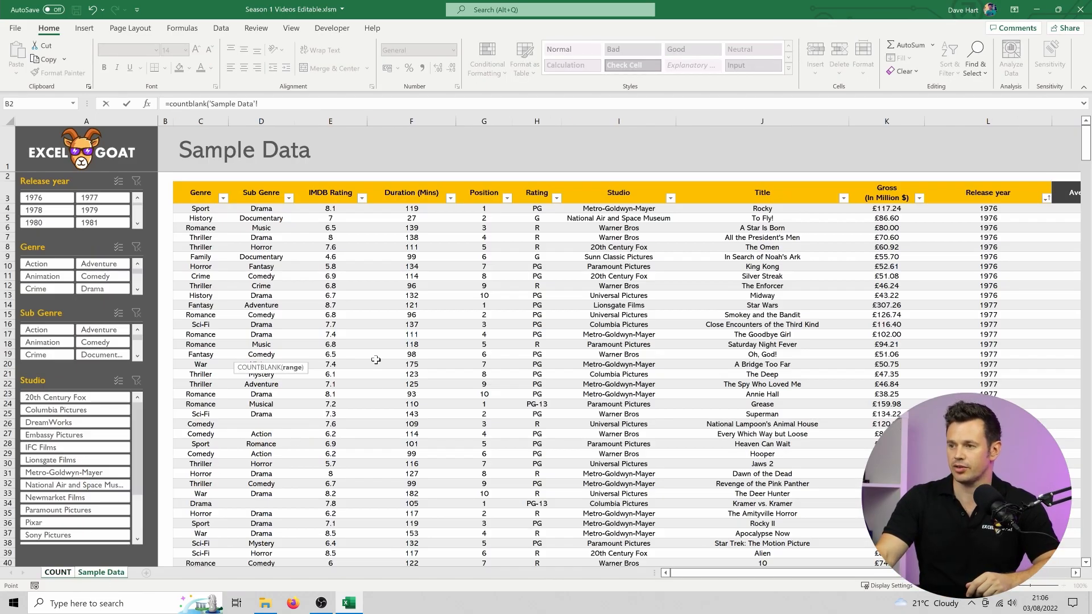
pyautogui.click(429, 207)
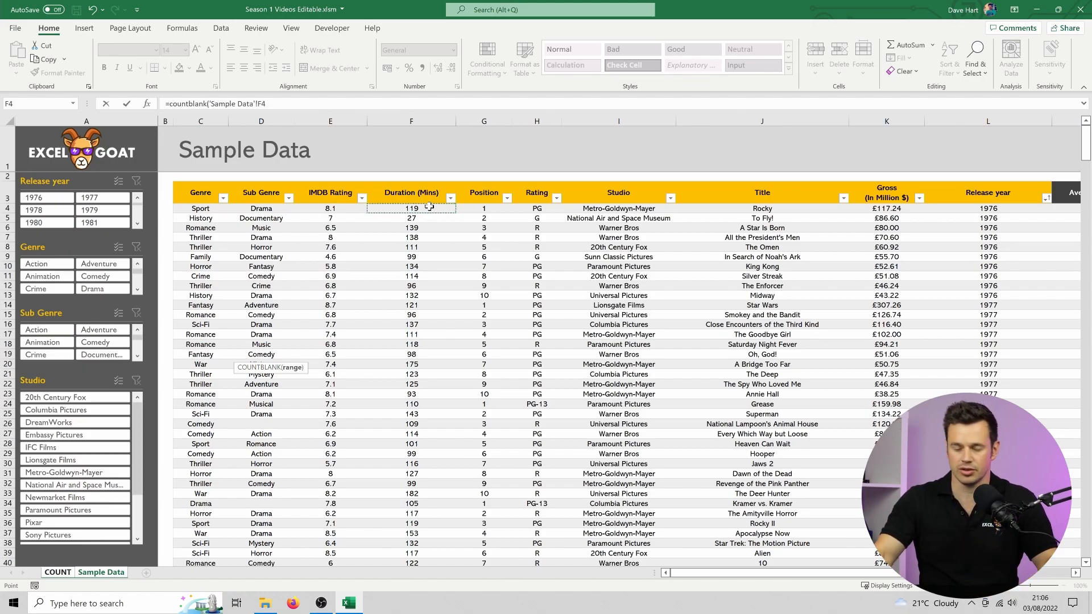
pyautogui.hotkey('ctrl', 'shift', 'Down')
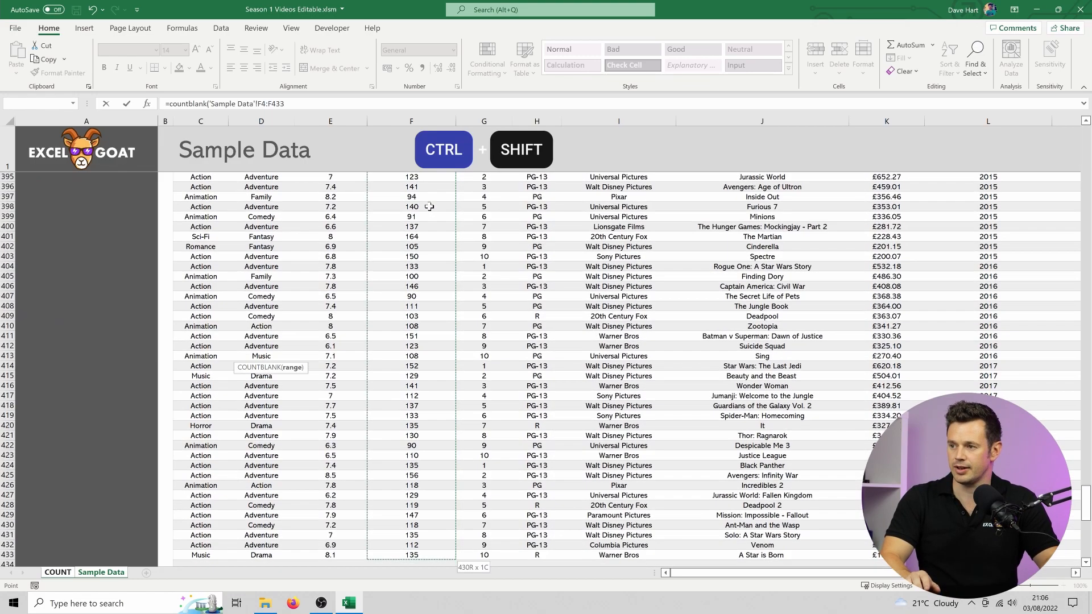
pyautogui.hotkey('ctrl', 'shift', 'Down')
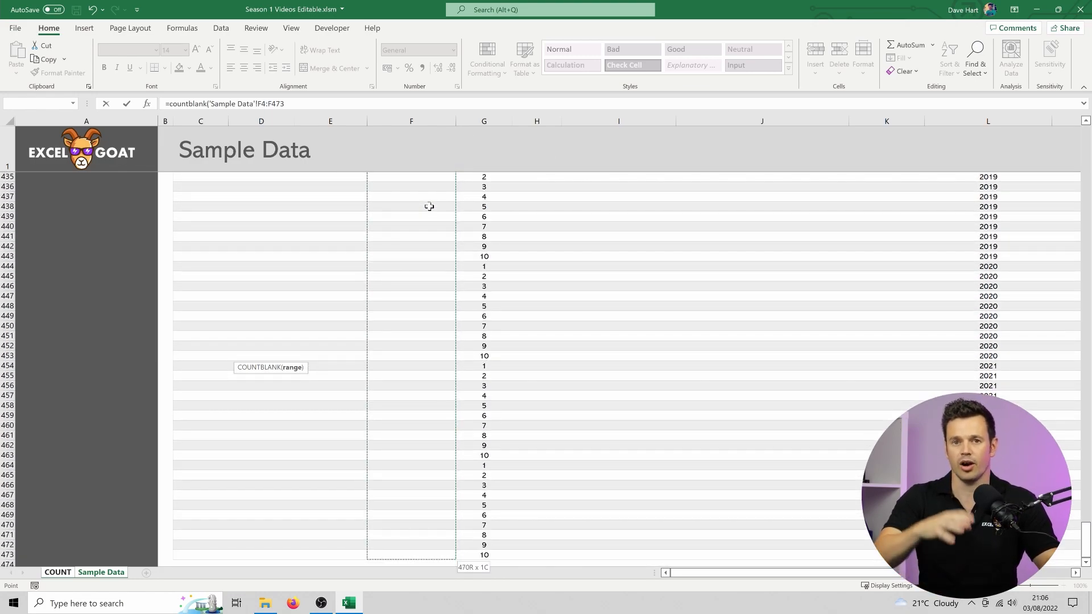
pyautogui.press('Return')
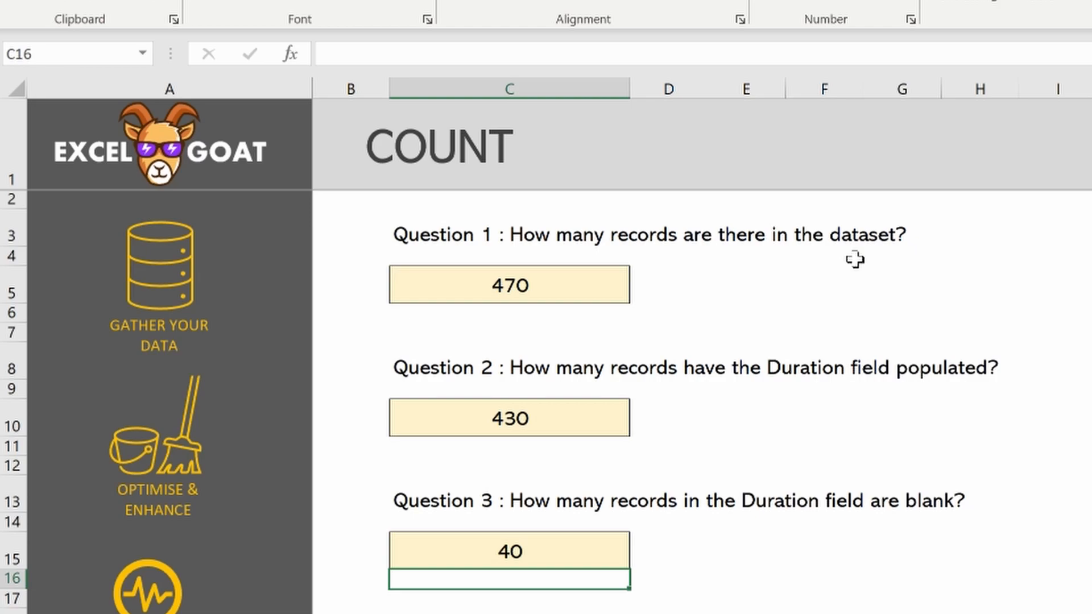
# Review the answer cells for Questions 1, 2 and 3 on the COUNT sheet and the formulas behind them
pyautogui.click(566, 284)
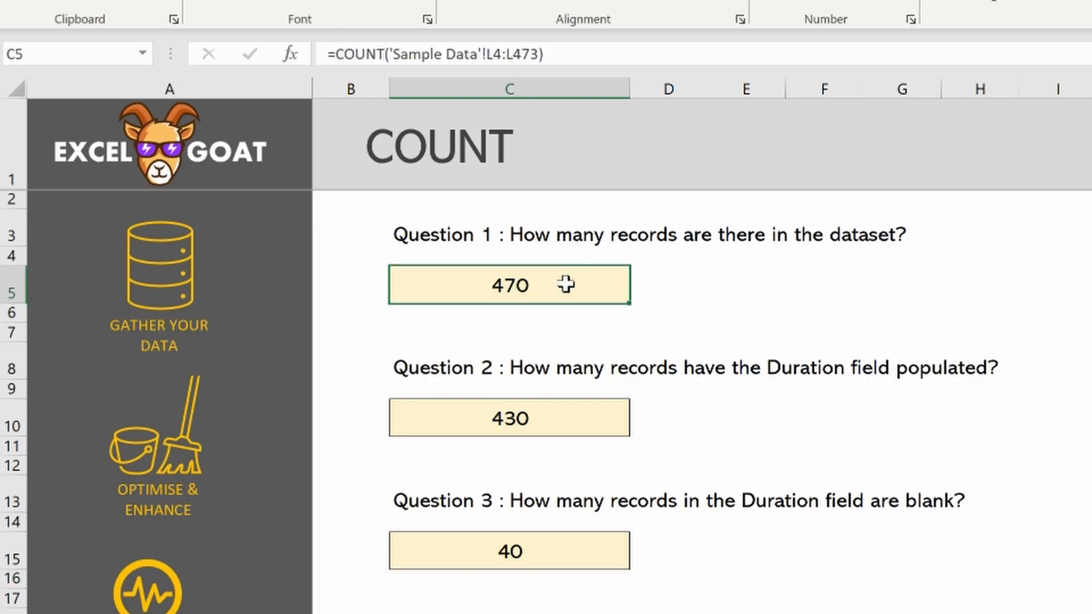
pyautogui.click(538, 411)
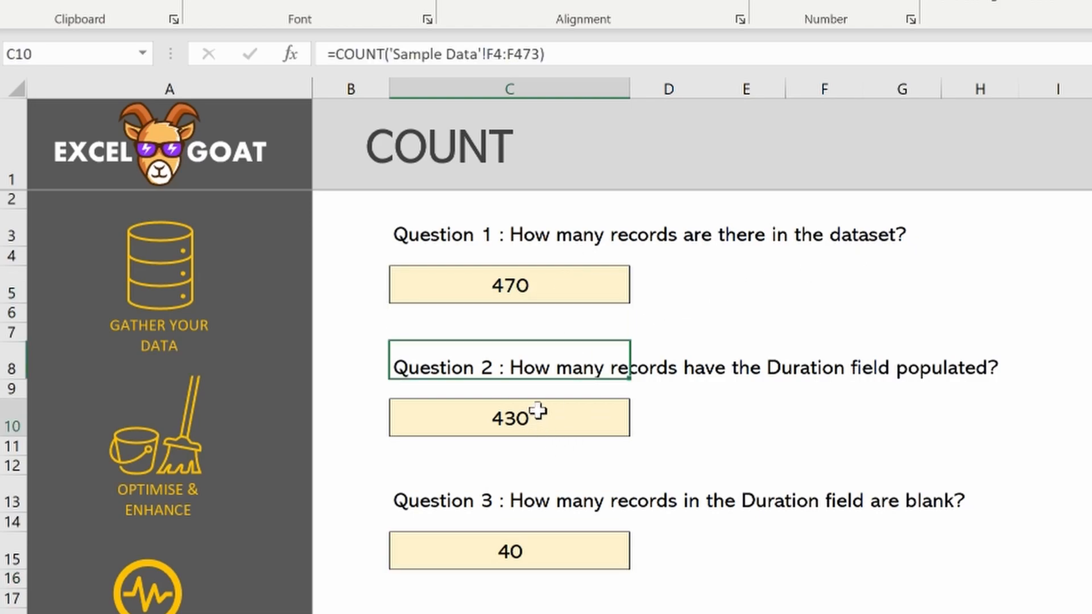
pyautogui.click(549, 545)
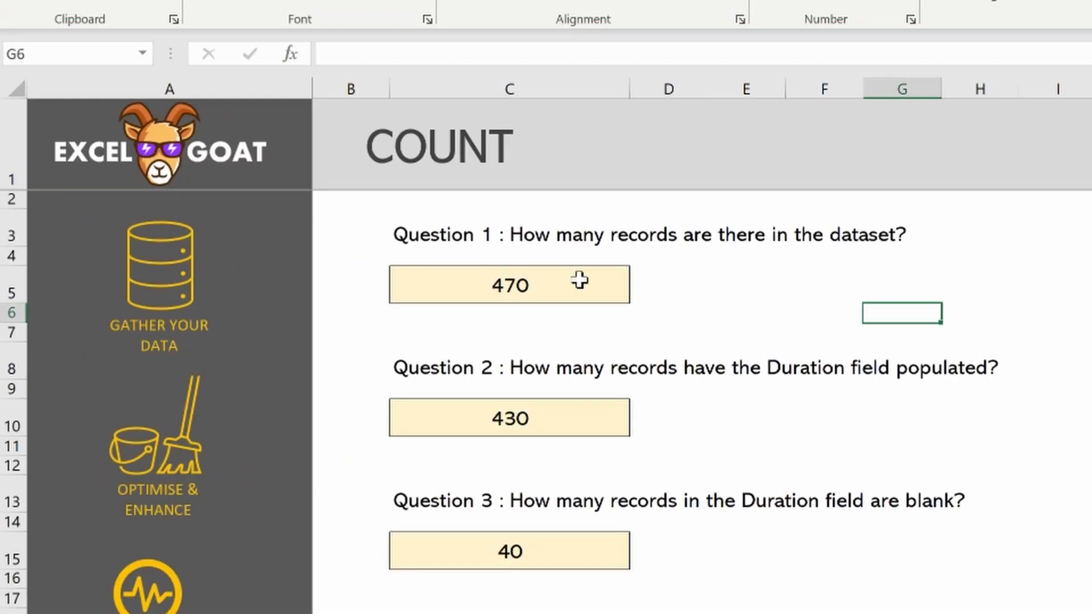
pyautogui.click(580, 280)
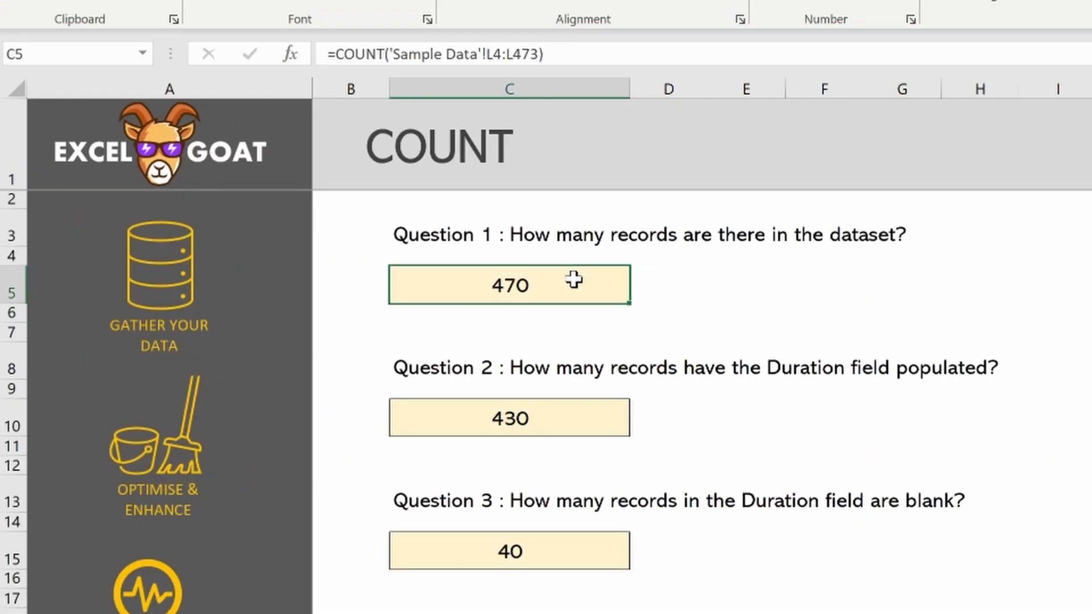
# Enter =C10+C15 in E5 to cross-check the Question 1 total against the populated and blank Duration counts
pyautogui.click(749, 275)
pyautogui.write('=')
pyautogui.click(563, 419)
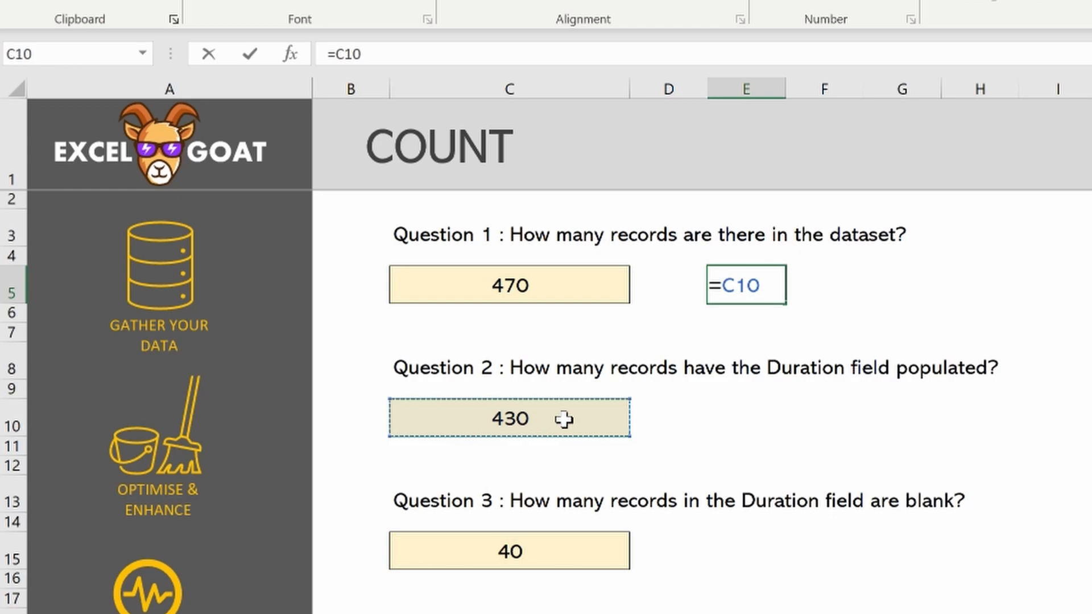
pyautogui.write('+')
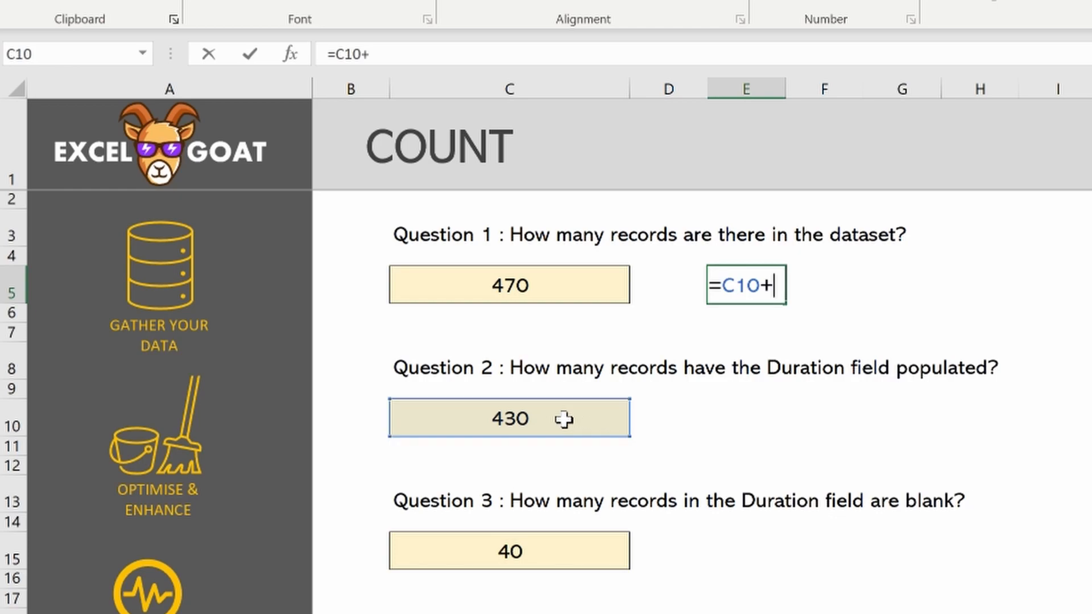
pyautogui.click(547, 566)
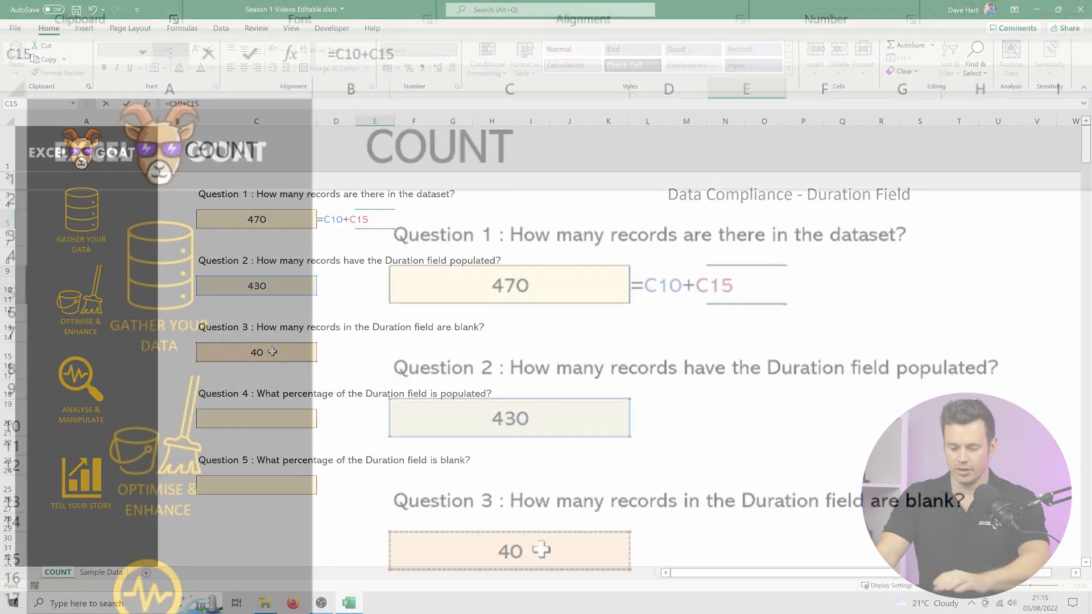
pyautogui.press('Return')
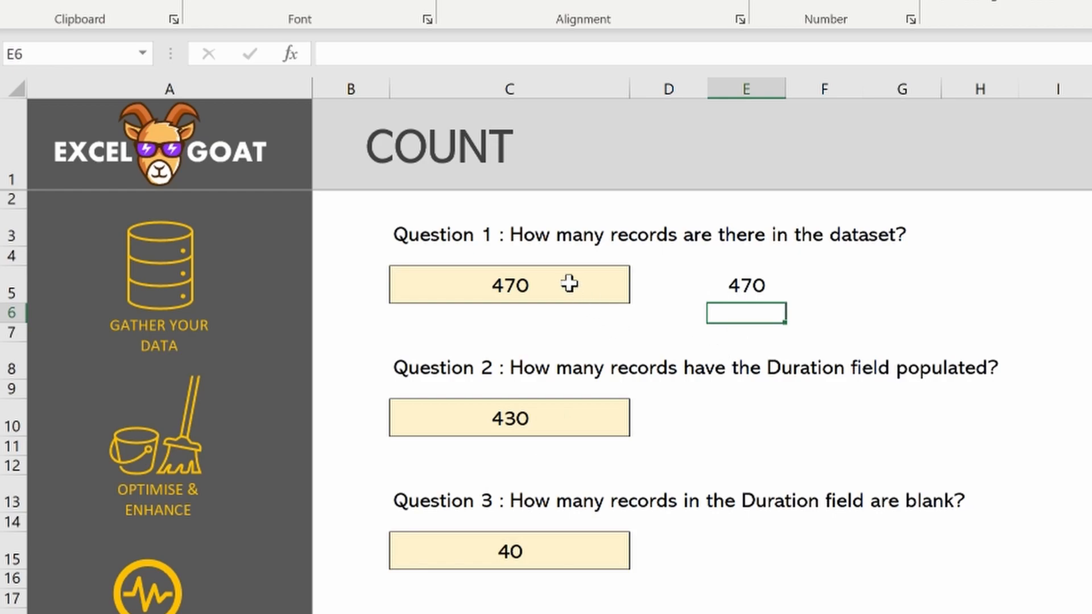
# Clear the Release year values in L12:L27 of Sample Data and compare C5 with the E5 cross-check on the COUNT sheet
pyautogui.click(587, 291)
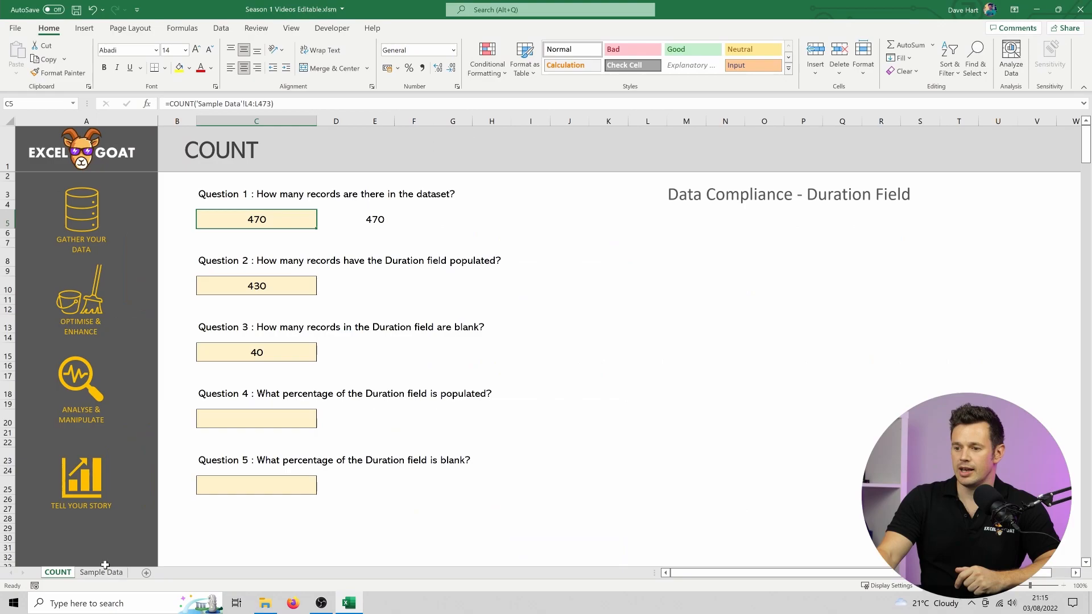
pyautogui.click(102, 571)
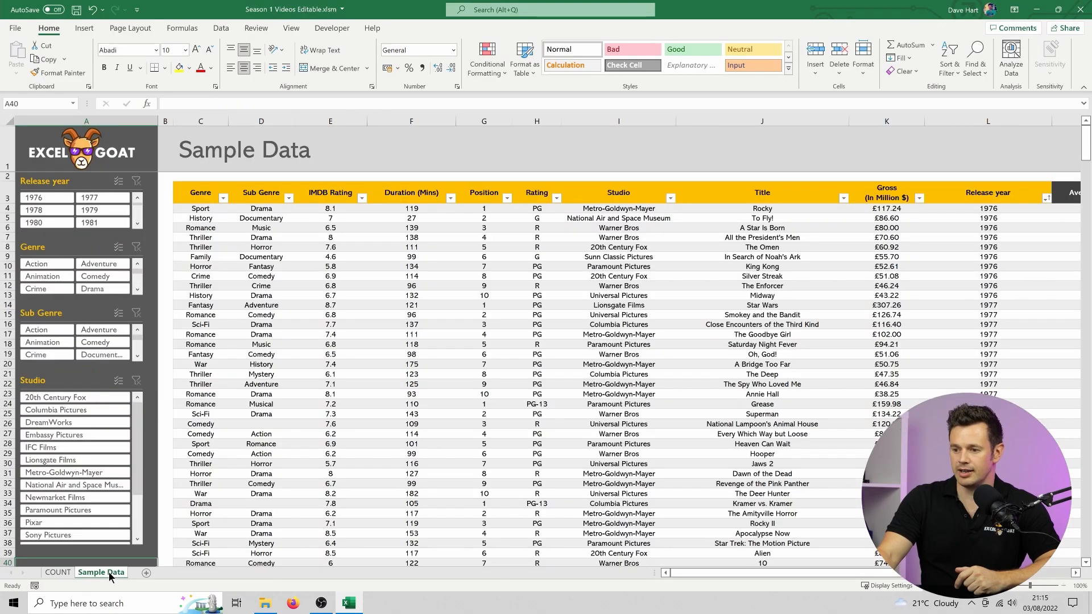
pyautogui.moveTo(990, 286); pyautogui.dragTo(992, 434)
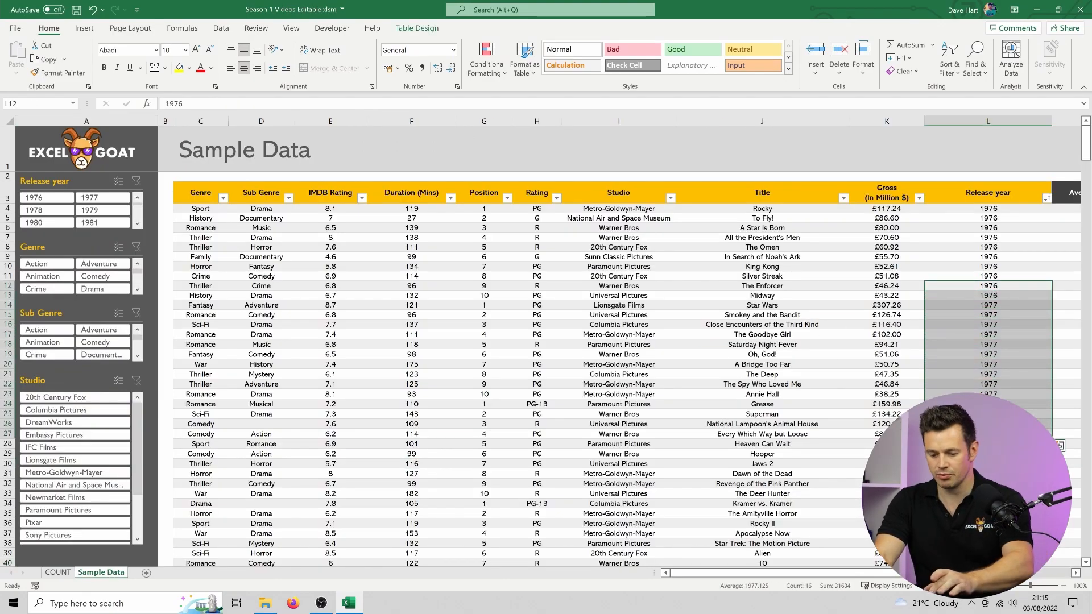
pyautogui.press('Delete')
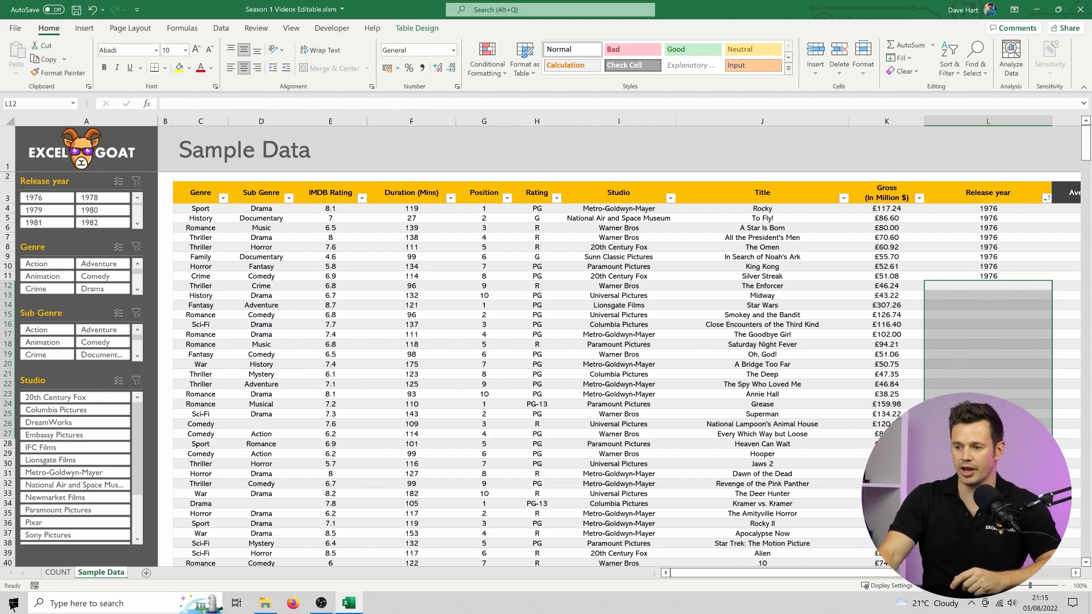
pyautogui.click(59, 572)
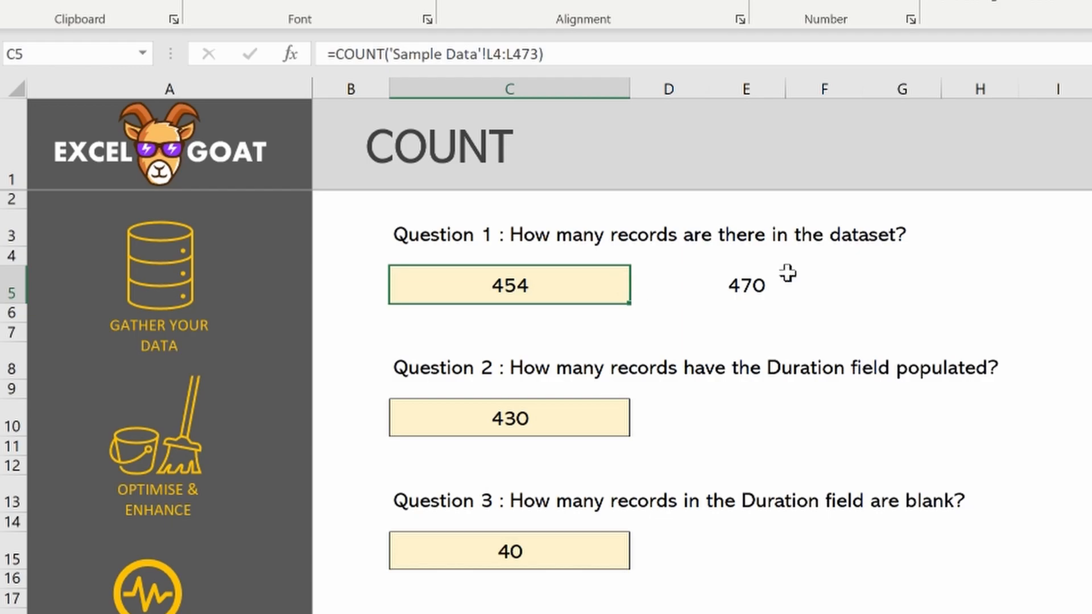
pyautogui.click(735, 277)
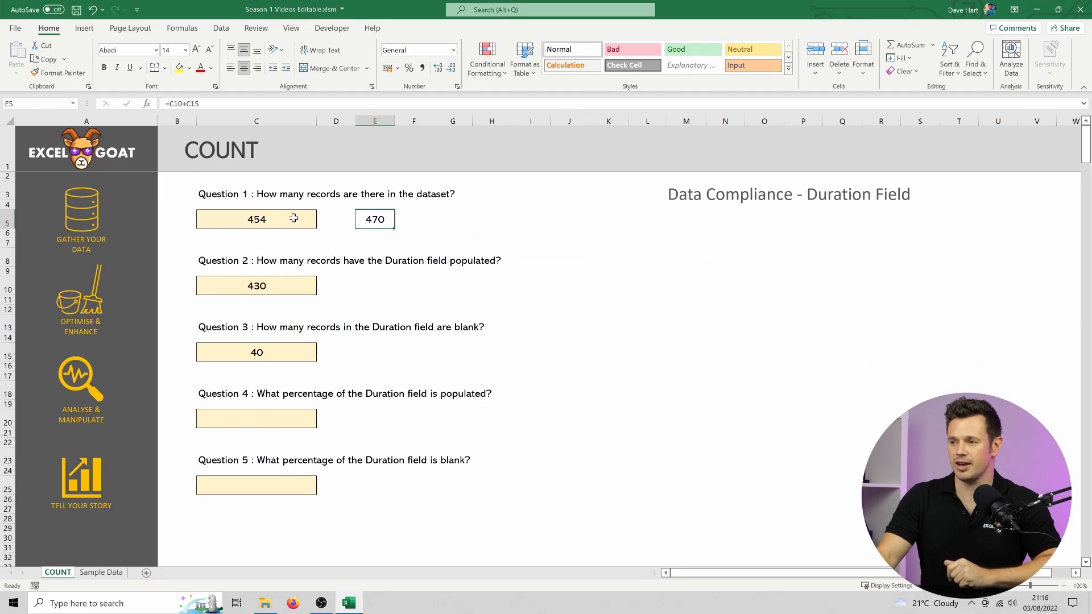
# Replace the Question 1 answer in C5 with =C10+C15 and delete the cross-check formula in E5
pyautogui.click(278, 213)
pyautogui.write('=')
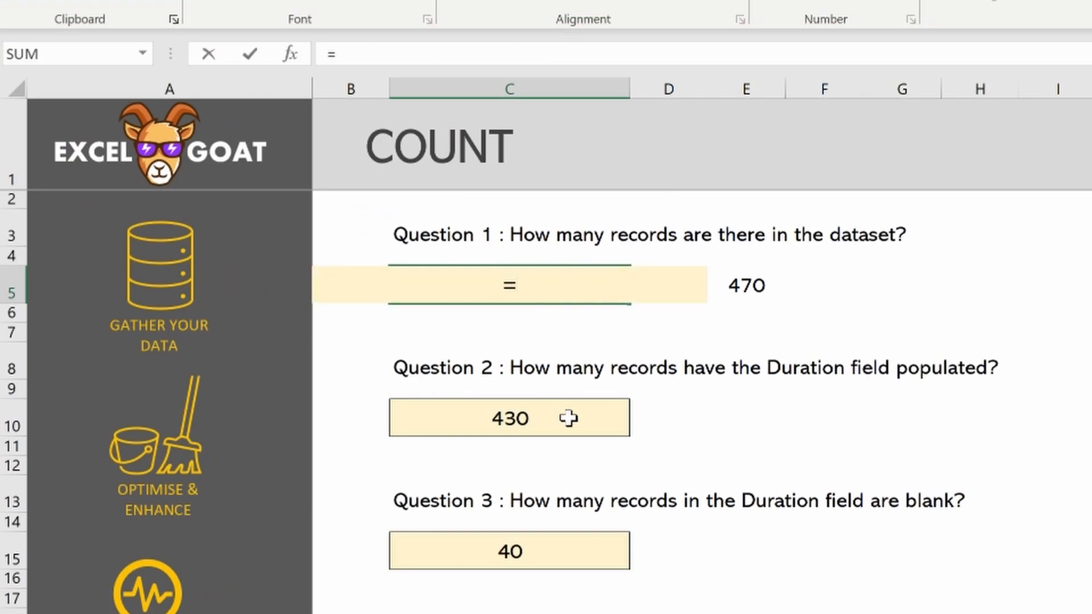
pyautogui.click(568, 418)
pyautogui.write('+')
pyautogui.click(602, 542)
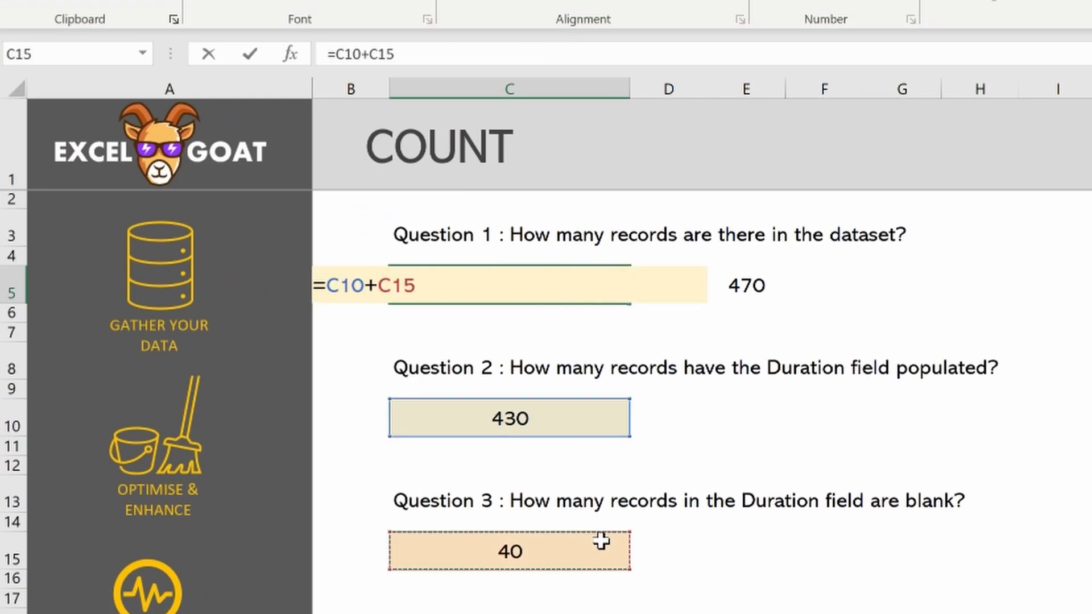
pyautogui.press('Return')
pyautogui.click(746, 286)
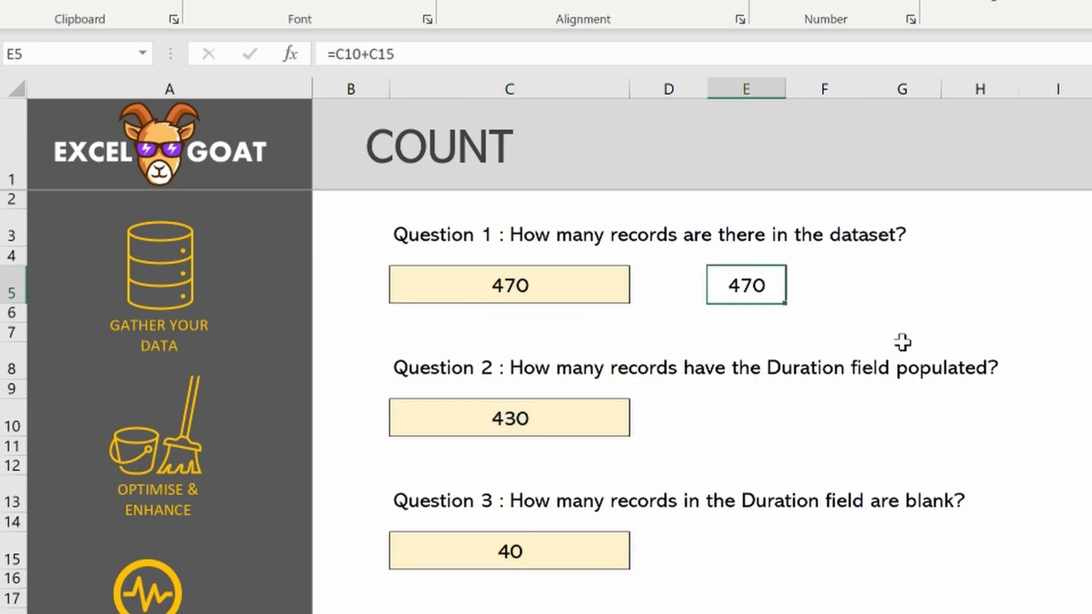
pyautogui.press('Delete')
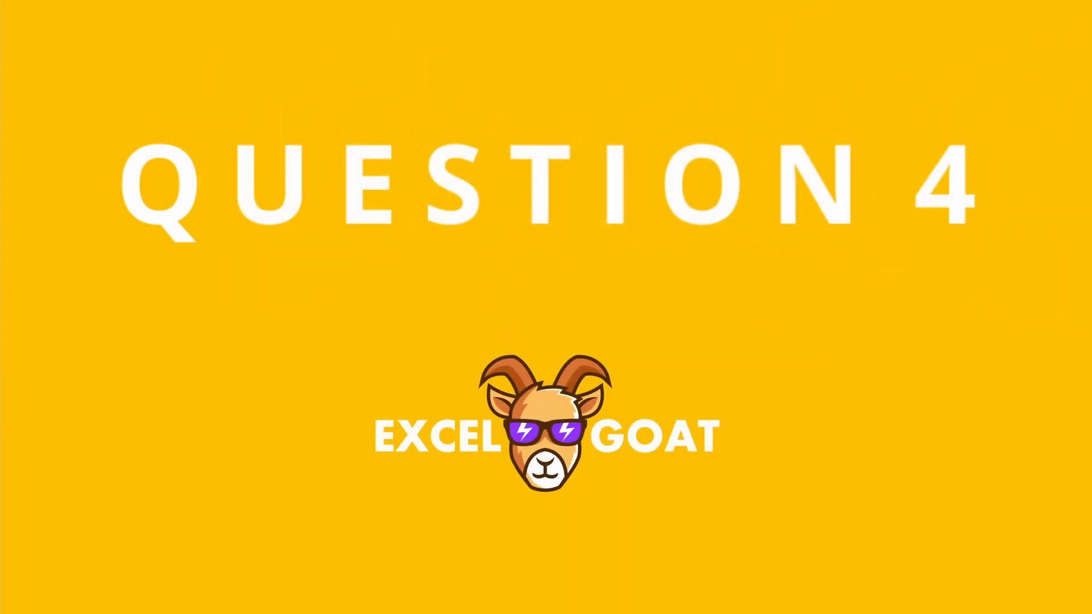